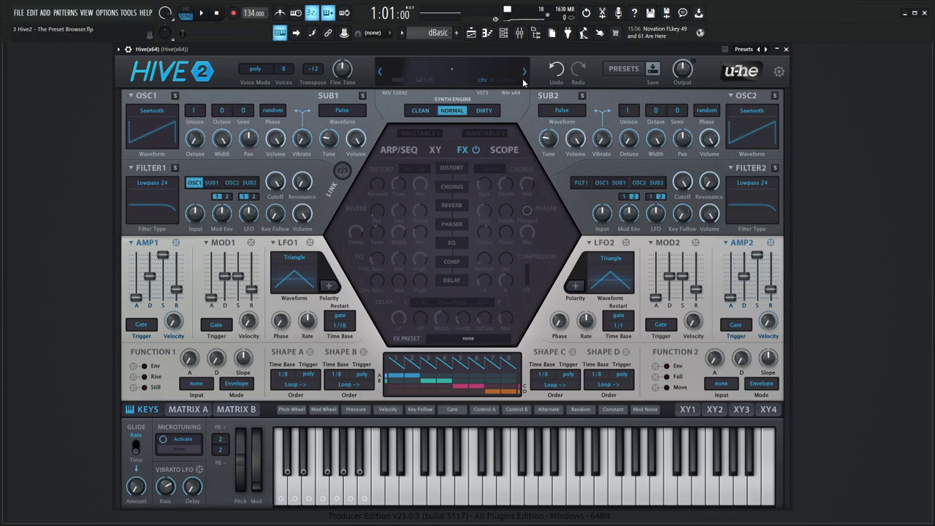
Step: Open the preset browser on 03 Mono Leads, checking its view options without changing them
{"action": "left_click", "coordinate": [621, 70]}
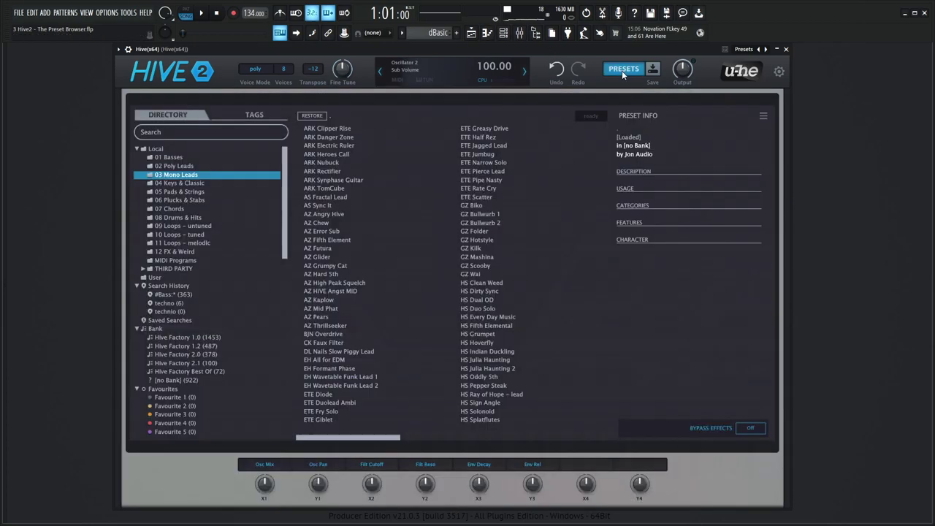
{"action": "right_click", "coordinate": [610, 72]}
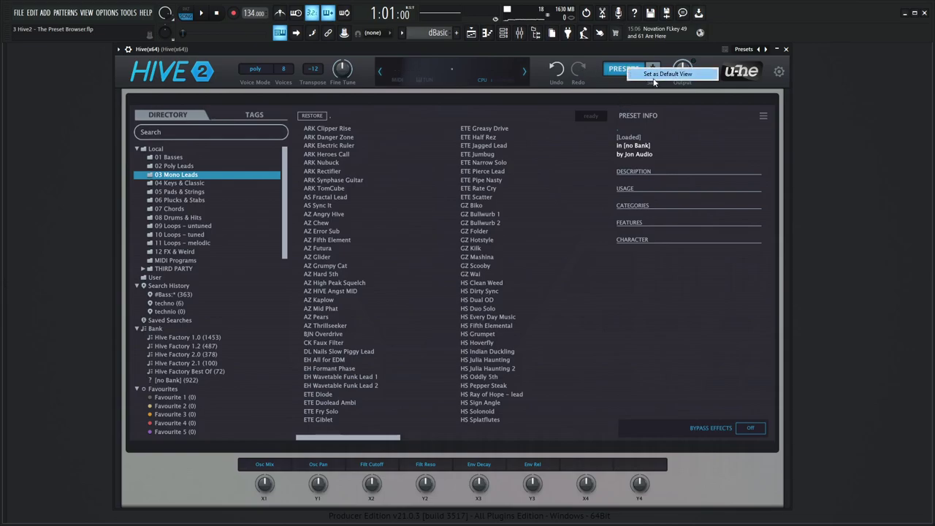
{"action": "left_click", "coordinate": [601, 54]}
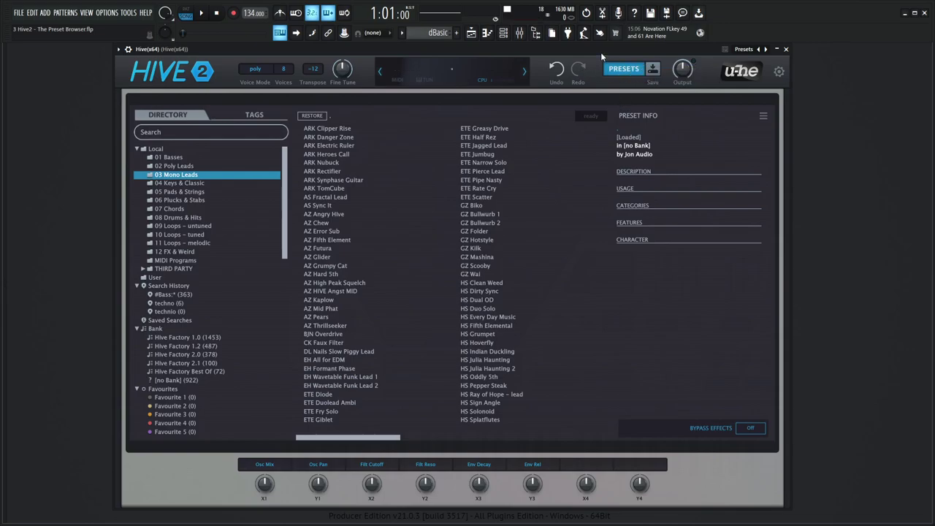
Step: Browse 02 Poly Leads and 03 Mono Leads, try ARK Synphase Guitar, then load AZ Glider
{"action": "left_click", "coordinate": [182, 166]}
{"action": "left_click", "coordinate": [186, 178]}
{"action": "left_click", "coordinate": [329, 181]}
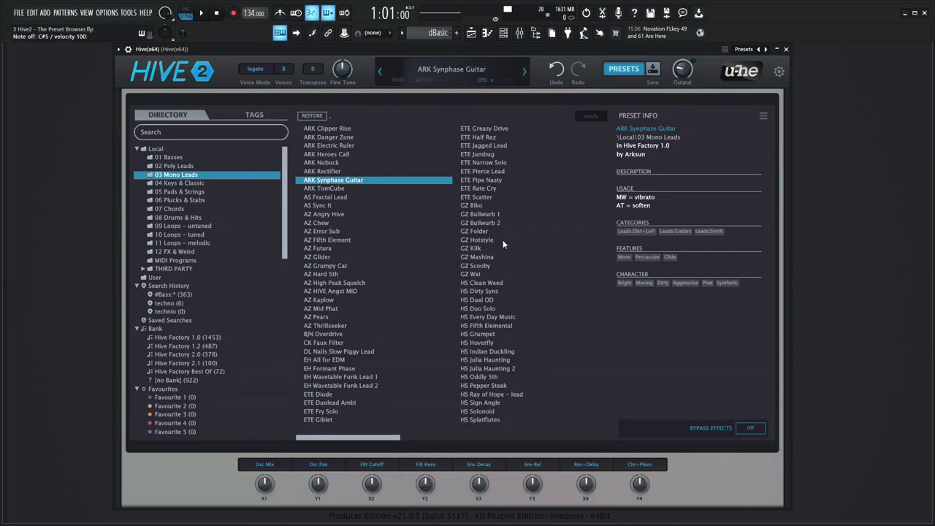
{"action": "left_click", "coordinate": [334, 257]}
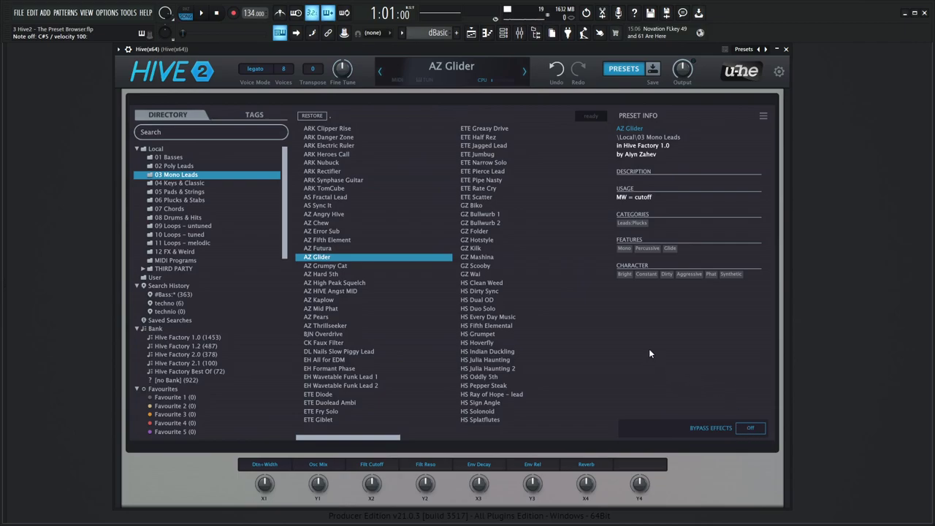
Step: Return to the synth panel, initialise the patch, and clear its preset name to blank
{"action": "left_click", "coordinate": [621, 69]}
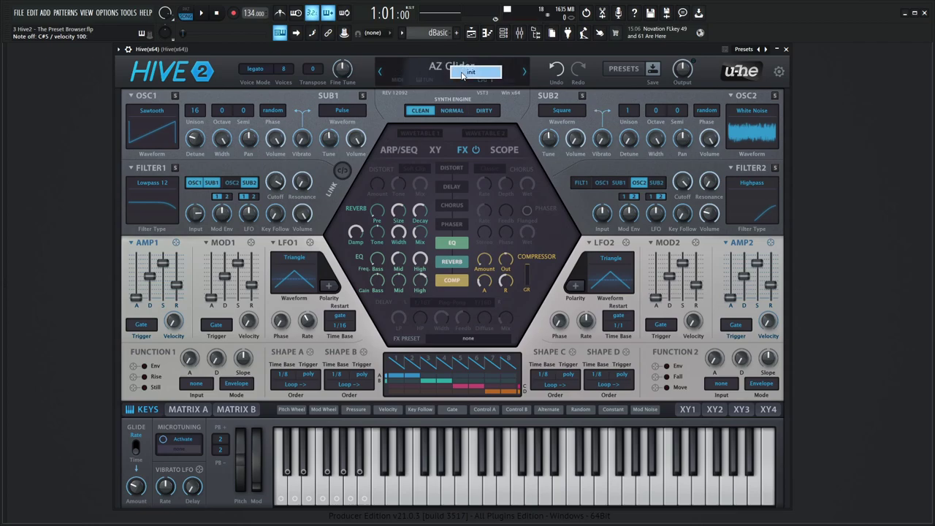
{"action": "left_click", "coordinate": [462, 73]}
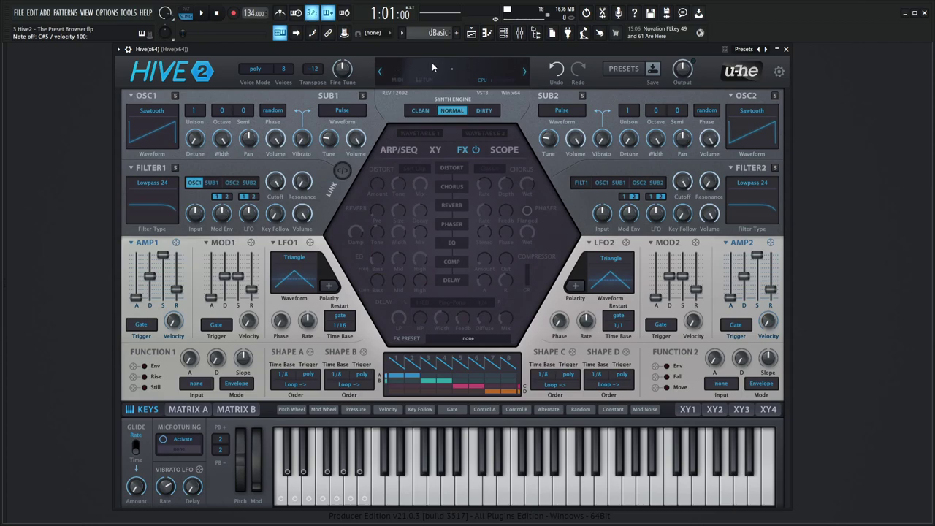
{"action": "double_click", "coordinate": [453, 70]}
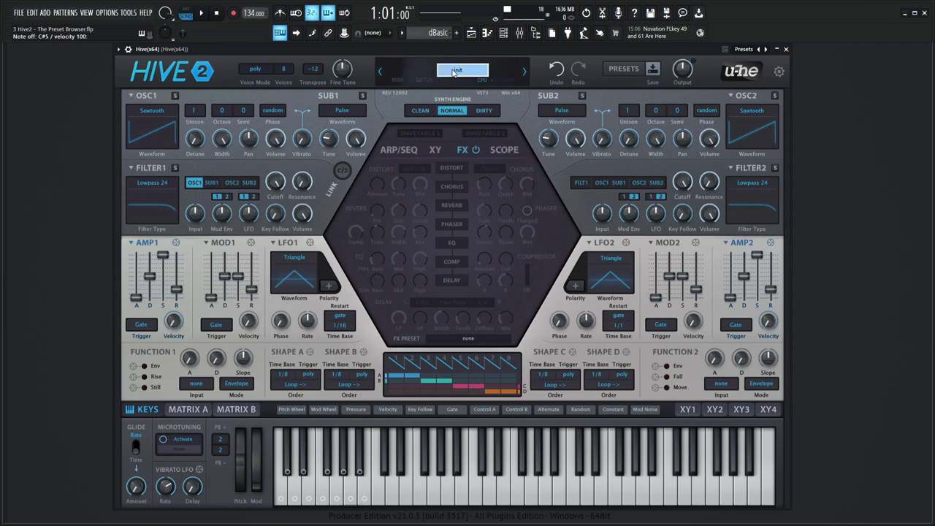
{"action": "key", "text": "BackSpace"}
{"action": "key", "text": "Return"}
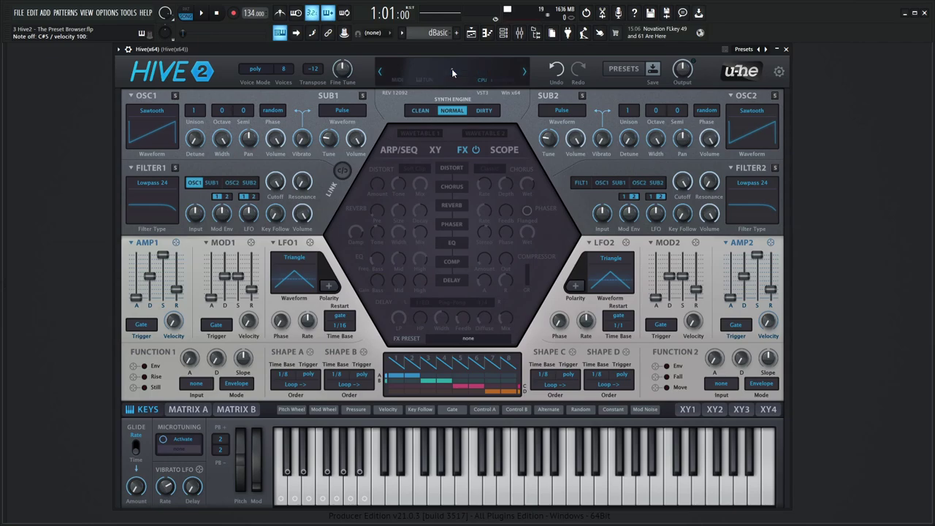
Step: In Preferences, switch Save Presets To to user folder, then back to selected folder
{"action": "left_click", "coordinate": [779, 71]}
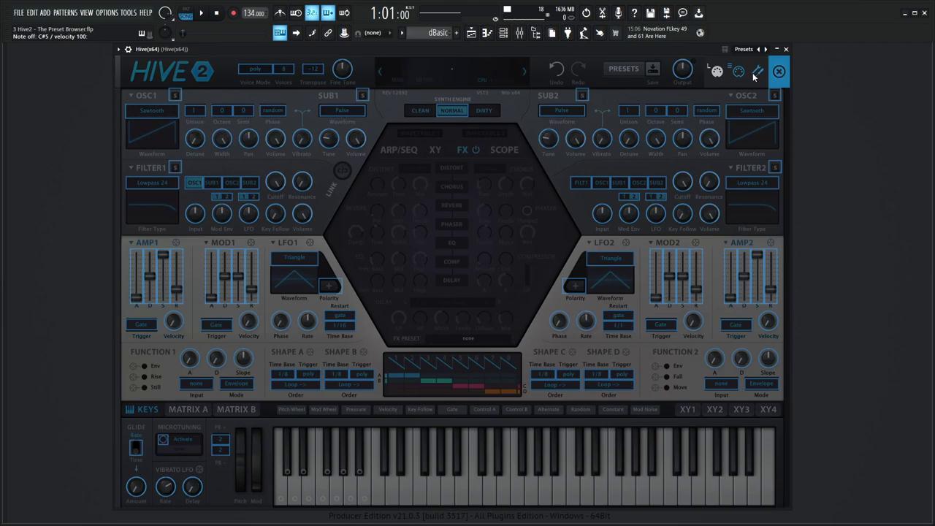
{"action": "left_click", "coordinate": [758, 73]}
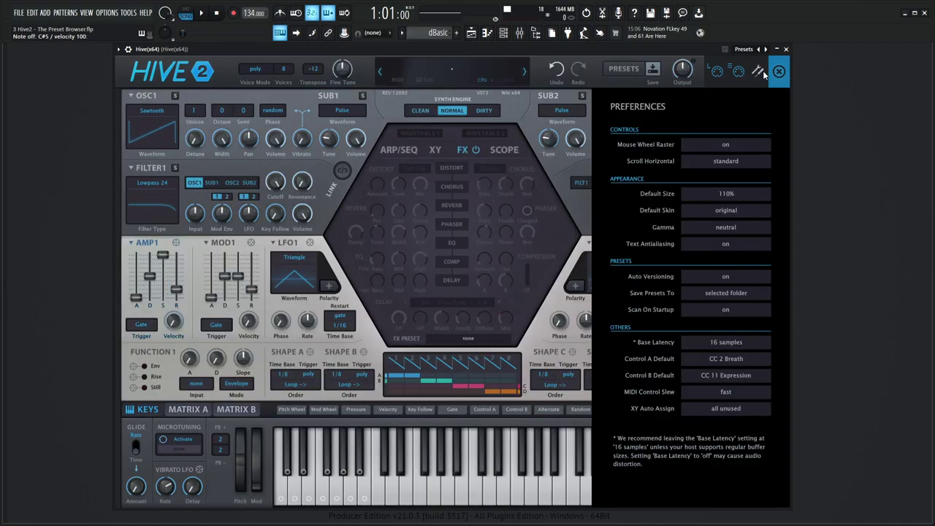
{"action": "left_click", "coordinate": [690, 295]}
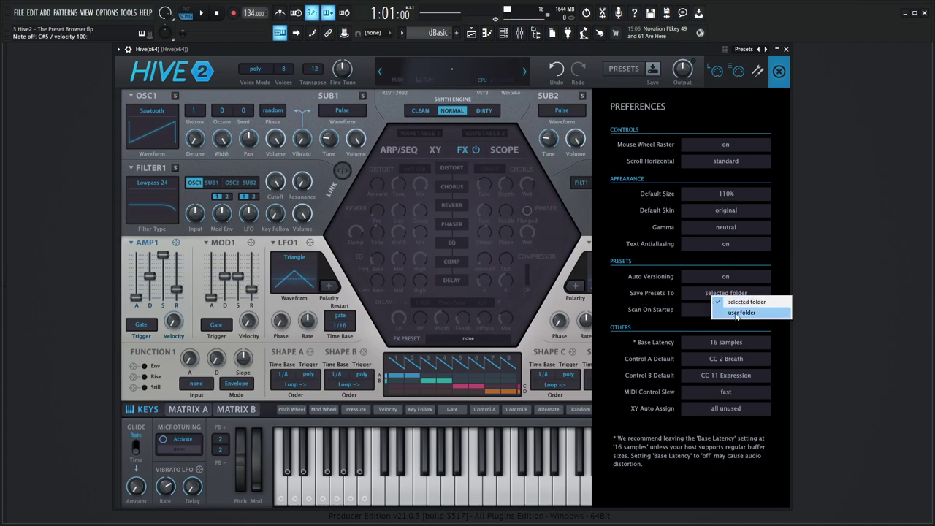
{"action": "left_click", "coordinate": [734, 314]}
{"action": "left_click", "coordinate": [720, 297]}
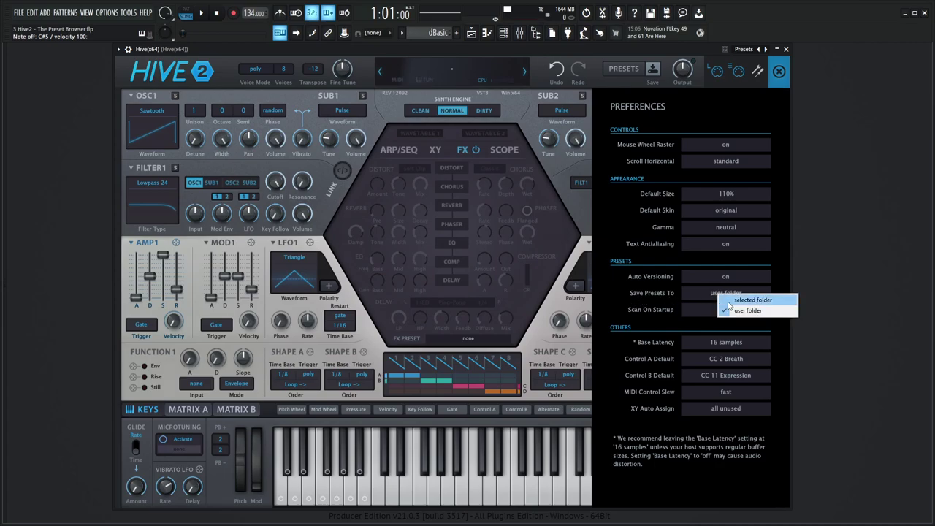
{"action": "left_click", "coordinate": [737, 301]}
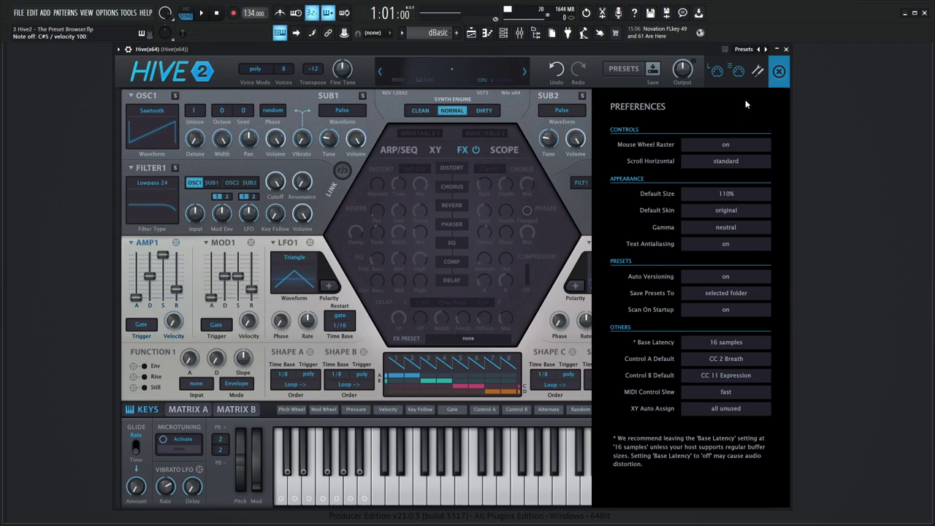
Step: Close Preferences and show the whole Local folder in the preset browser
{"action": "left_click", "coordinate": [777, 72]}
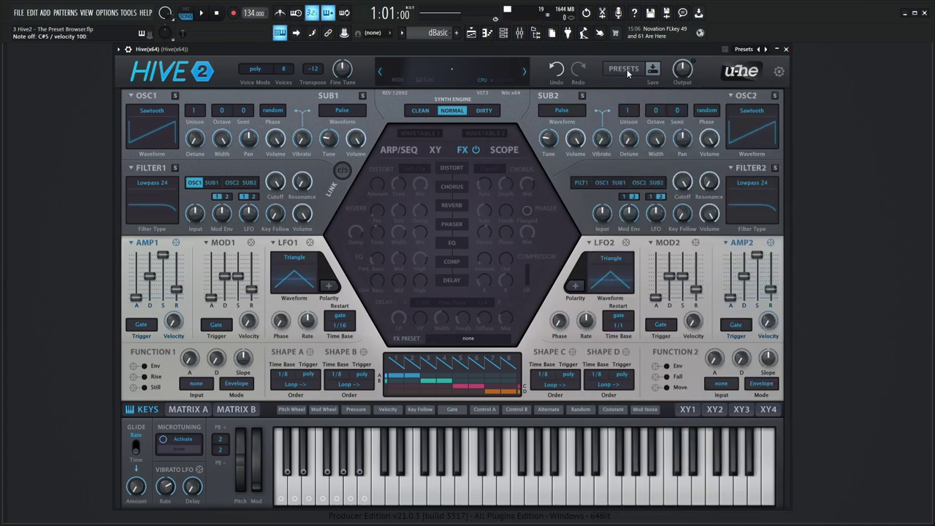
{"action": "left_click", "coordinate": [626, 71]}
{"action": "left_click", "coordinate": [156, 149]}
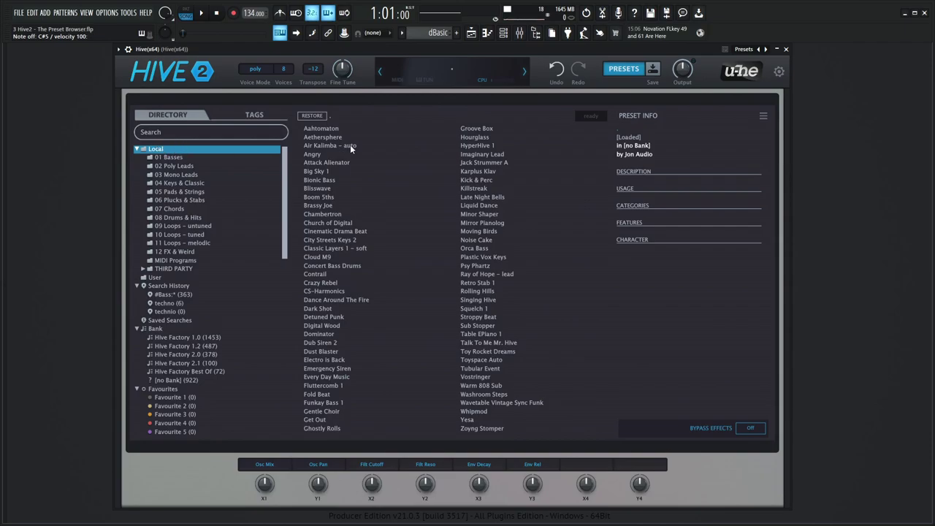
Step: Start saving the patch as 'default', then close the Save Preset dialog without saving
{"action": "left_click", "coordinate": [655, 73]}
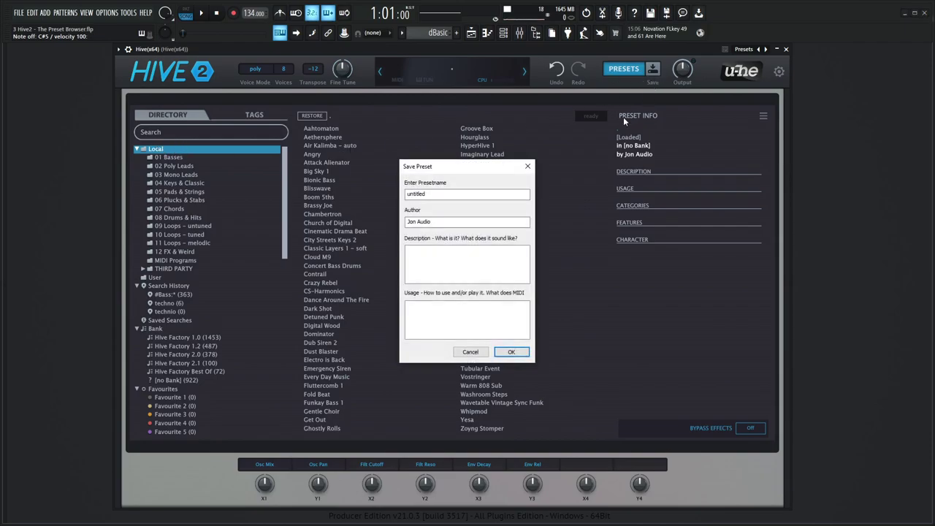
{"action": "left_click", "coordinate": [462, 194]}
{"action": "key", "text": "ctrl+a"}
{"action": "type", "text": "defa"}
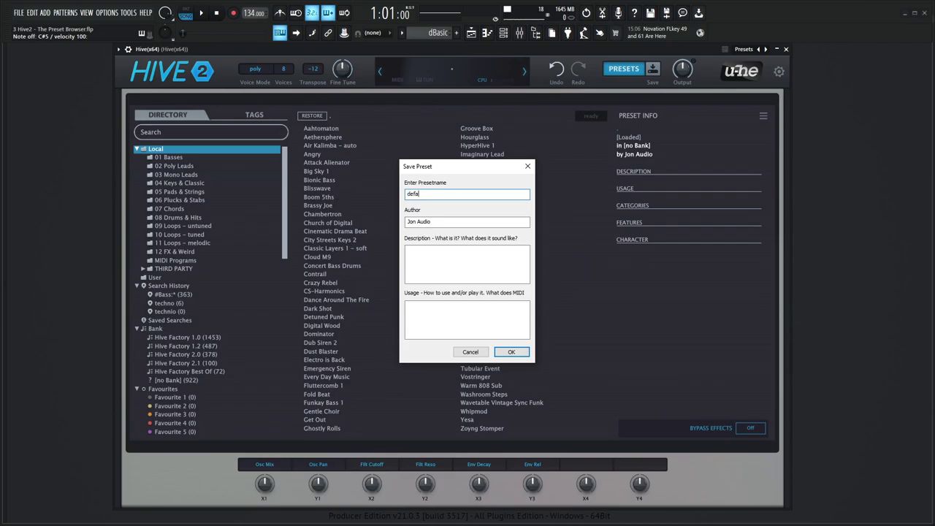
{"action": "type", "text": "ult"}
{"action": "left_click", "coordinate": [524, 168]}
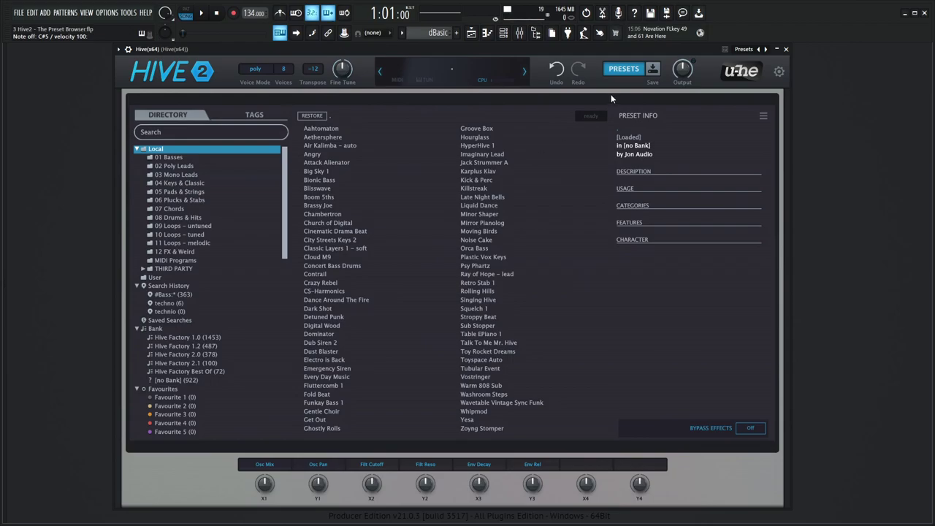
Step: Close and reopen the preset browser, opening and closing Preferences along the way
{"action": "left_click", "coordinate": [619, 72]}
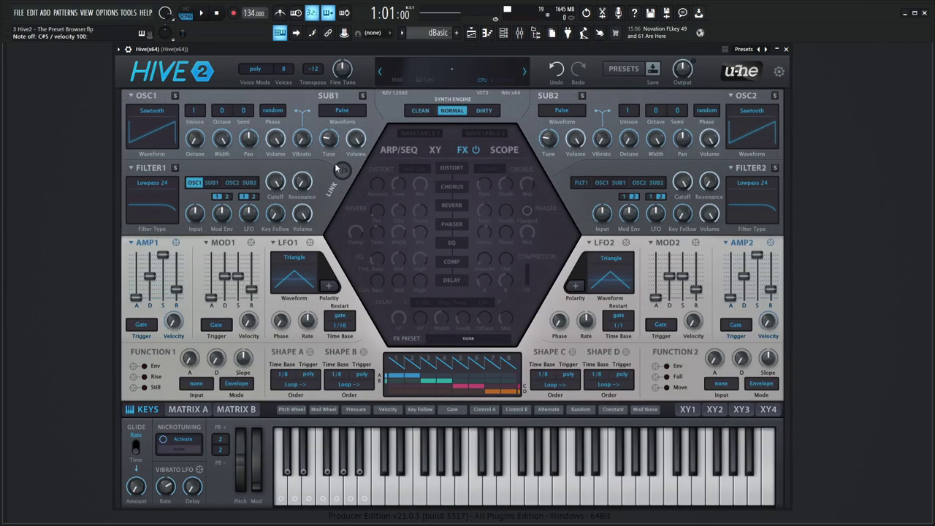
{"action": "left_click", "coordinate": [777, 72]}
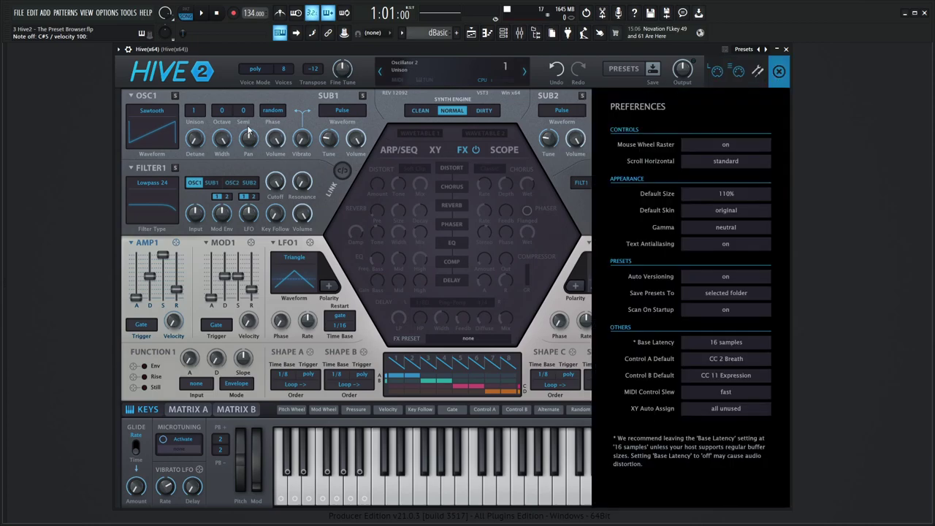
{"action": "left_click", "coordinate": [625, 69]}
{"action": "left_click", "coordinate": [777, 73]}
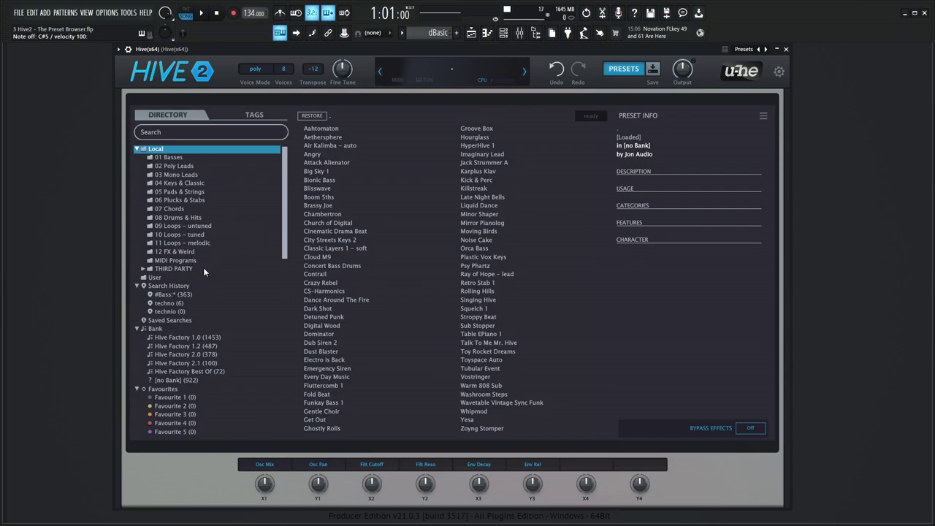
Step: Expand and collapse the THIRD PARTY folder, then set presets to save to the user folder
{"action": "left_click", "coordinate": [143, 269]}
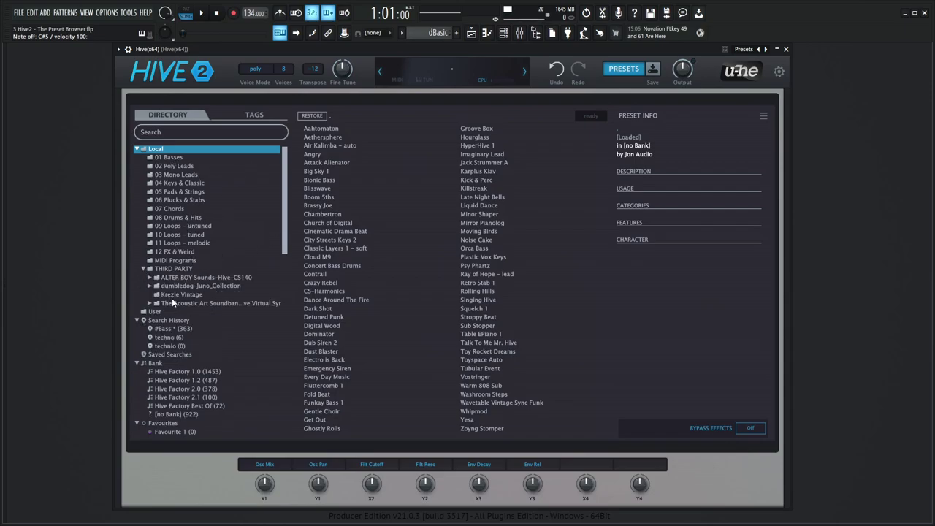
{"action": "left_click", "coordinate": [143, 270]}
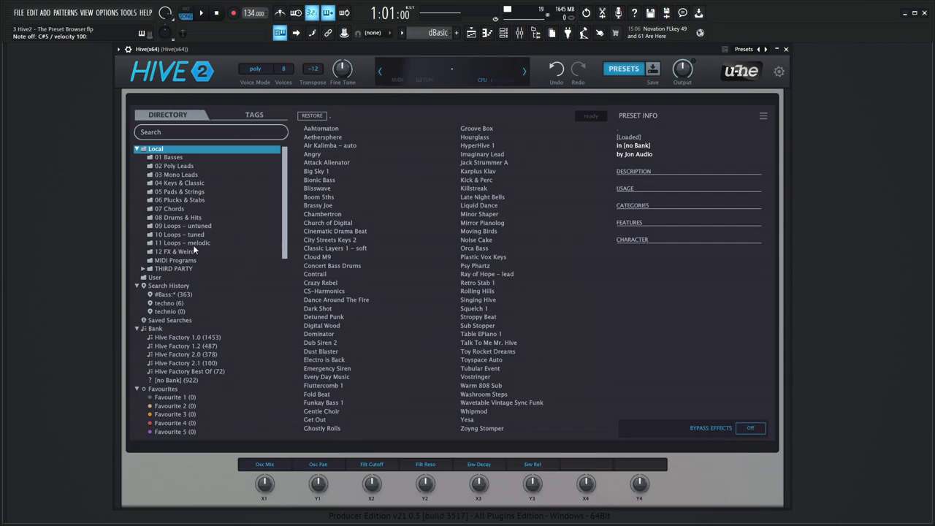
{"action": "left_click", "coordinate": [779, 73]}
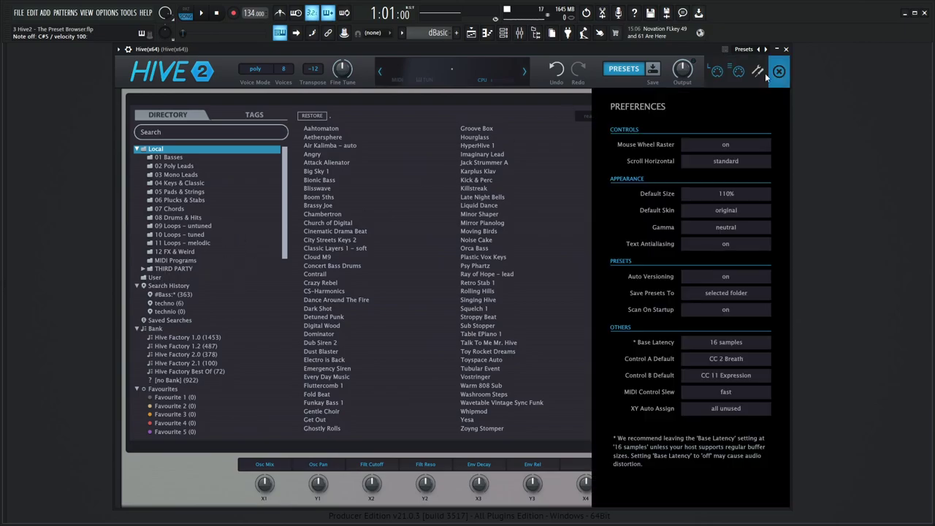
{"action": "left_click", "coordinate": [725, 293]}
{"action": "left_click", "coordinate": [754, 315]}
{"action": "left_click", "coordinate": [778, 76]}
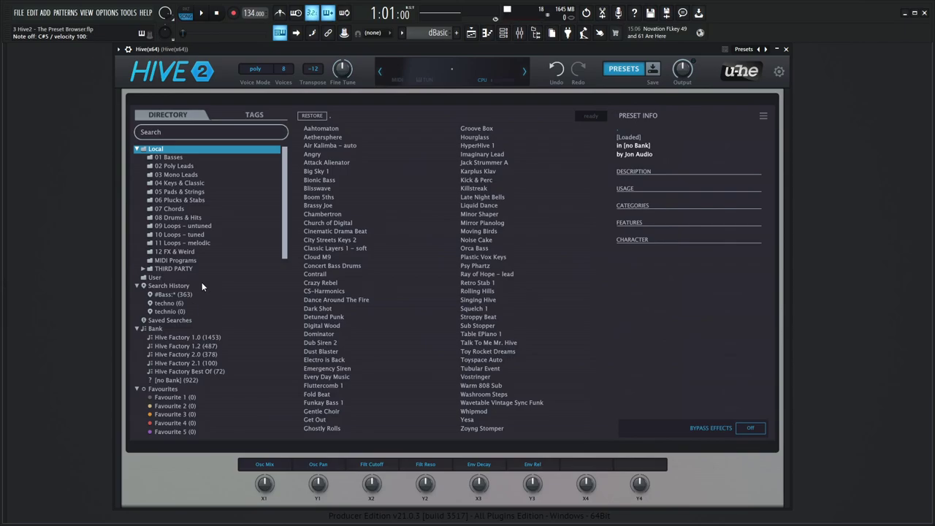
Step: Compare the Hive Factory 2.0 and 2.1 banks, then load AZ Nails from 2.0
{"action": "scroll", "coordinate": [198, 292], "scroll_direction": "down", "scroll_amount": 2}
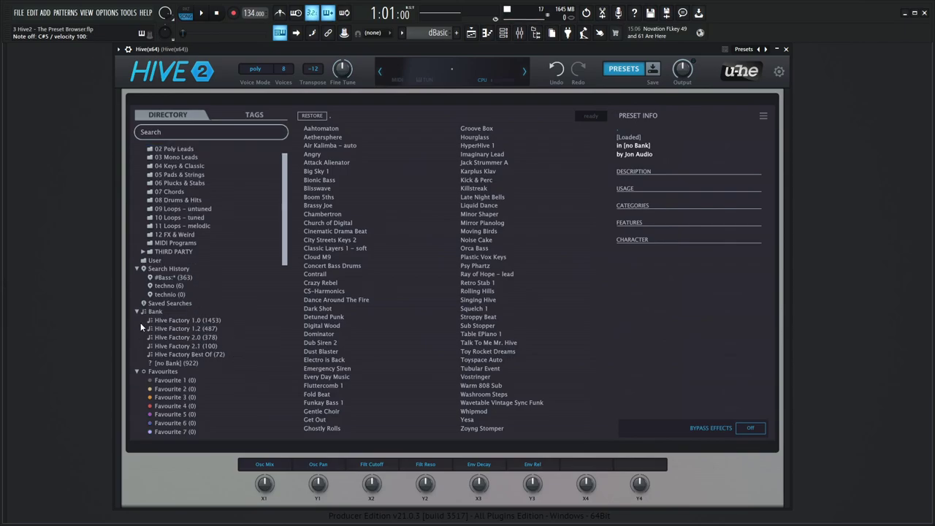
{"action": "left_click", "coordinate": [213, 336]}
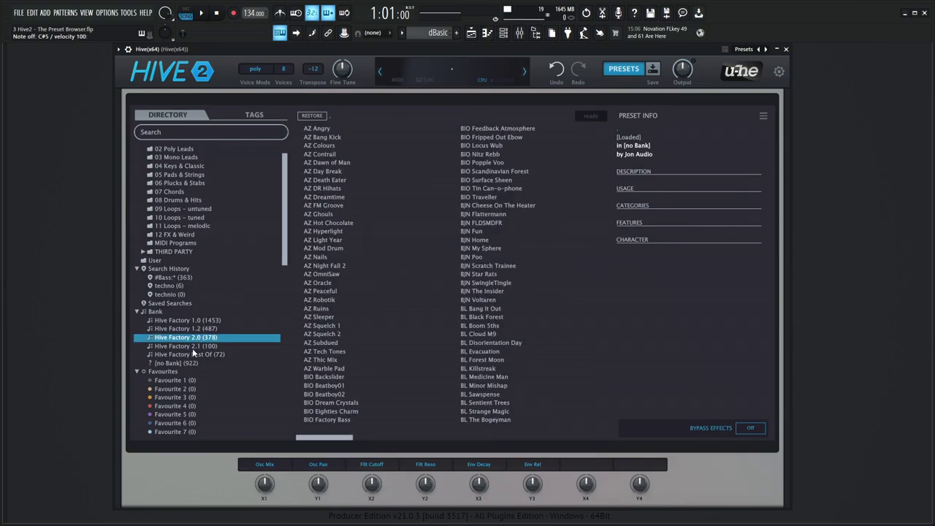
{"action": "left_click", "coordinate": [199, 347]}
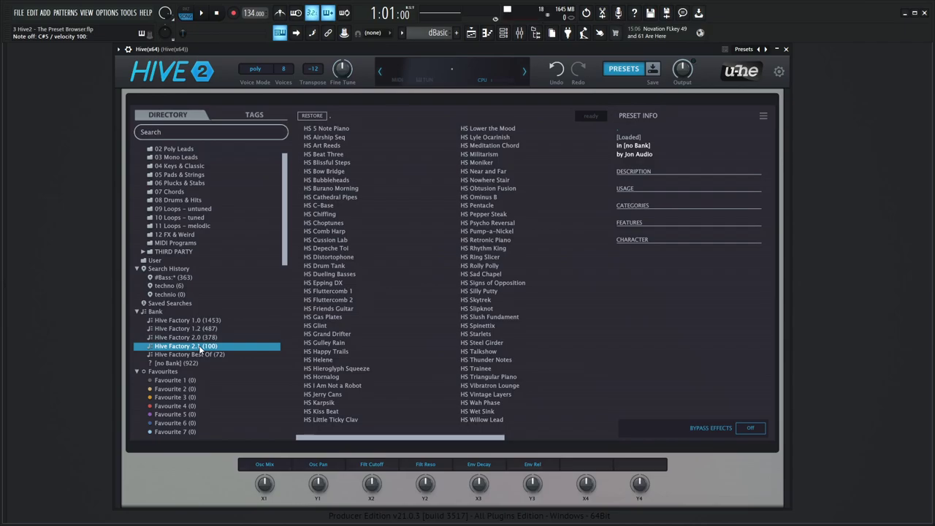
{"action": "left_click", "coordinate": [194, 338]}
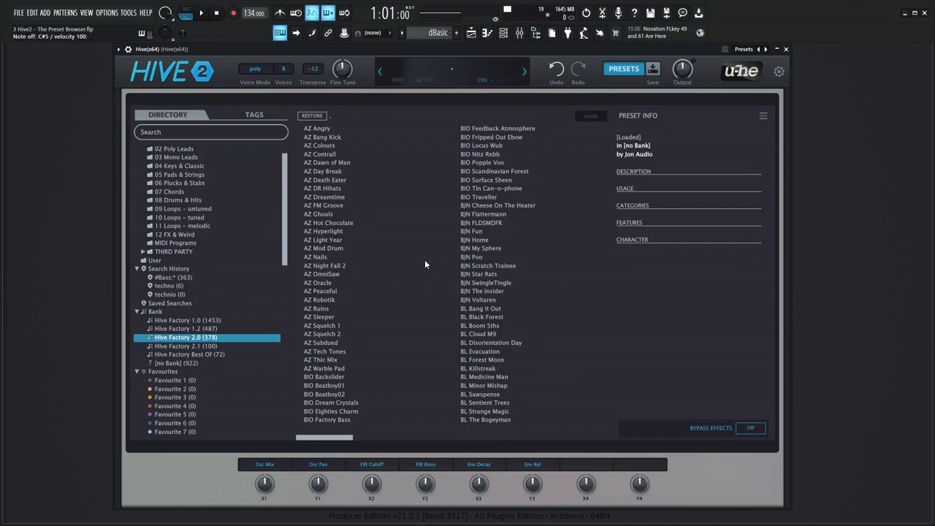
{"action": "scroll", "coordinate": [241, 301], "scroll_direction": "down", "scroll_amount": 3}
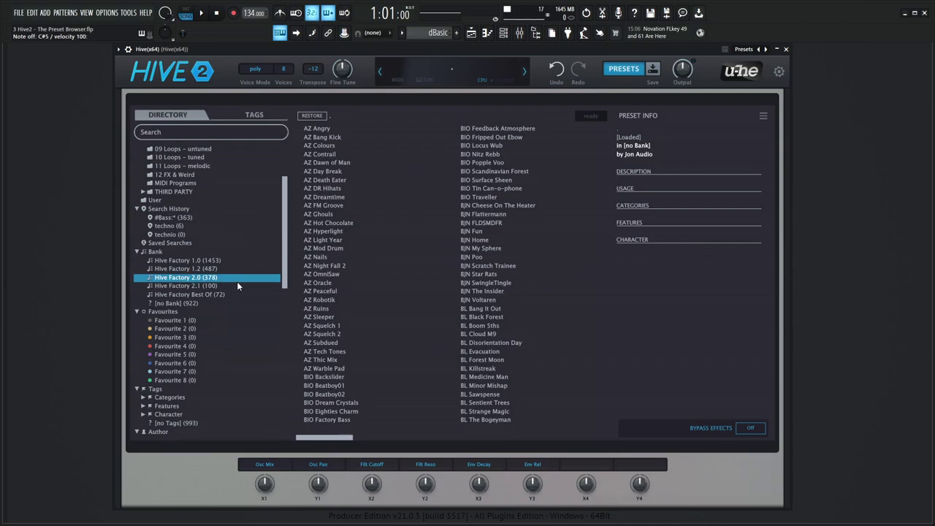
{"action": "left_click", "coordinate": [325, 261]}
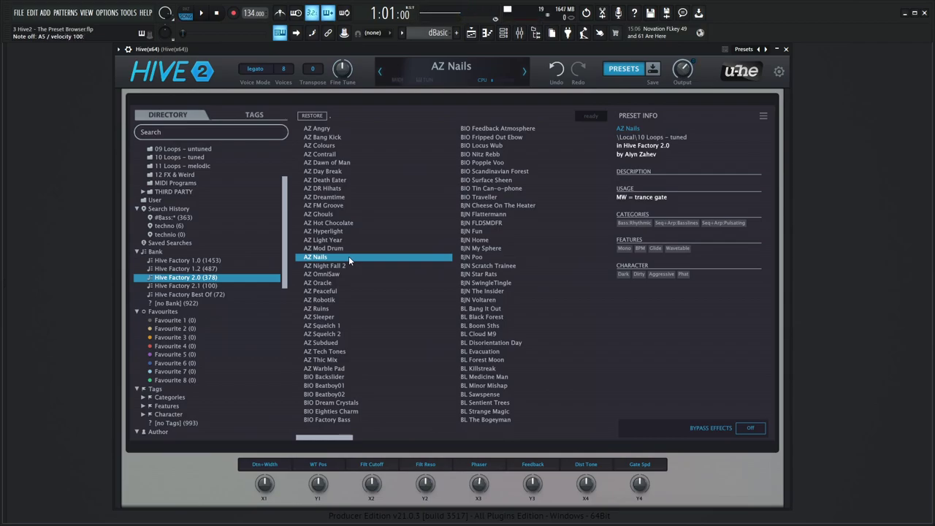
Step: Add AZ Nails to Favourite 8, view that list, then remove it again
{"action": "right_click", "coordinate": [318, 257]}
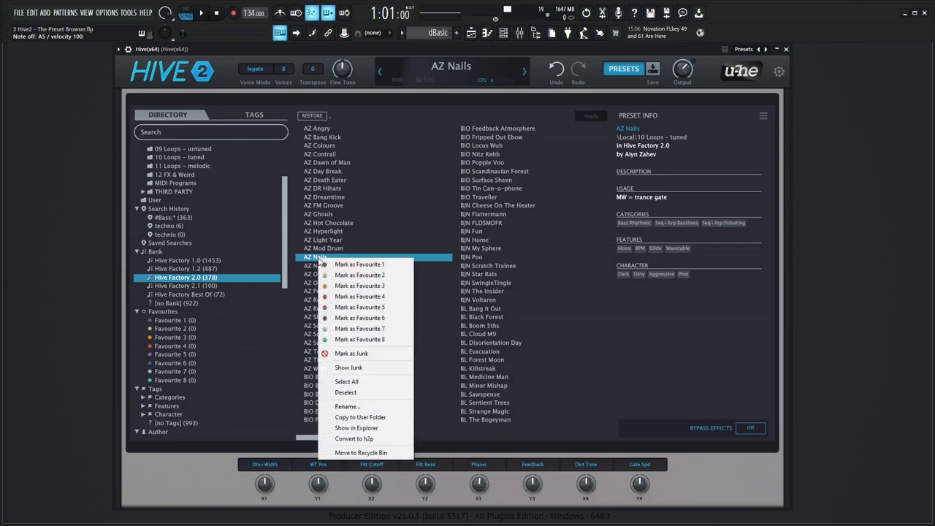
{"action": "left_click", "coordinate": [369, 340]}
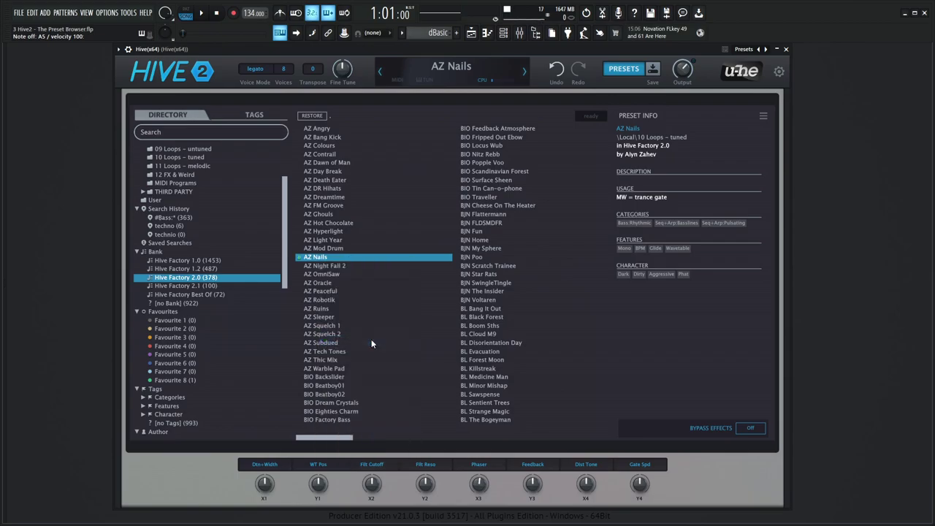
{"action": "left_click", "coordinate": [177, 380]}
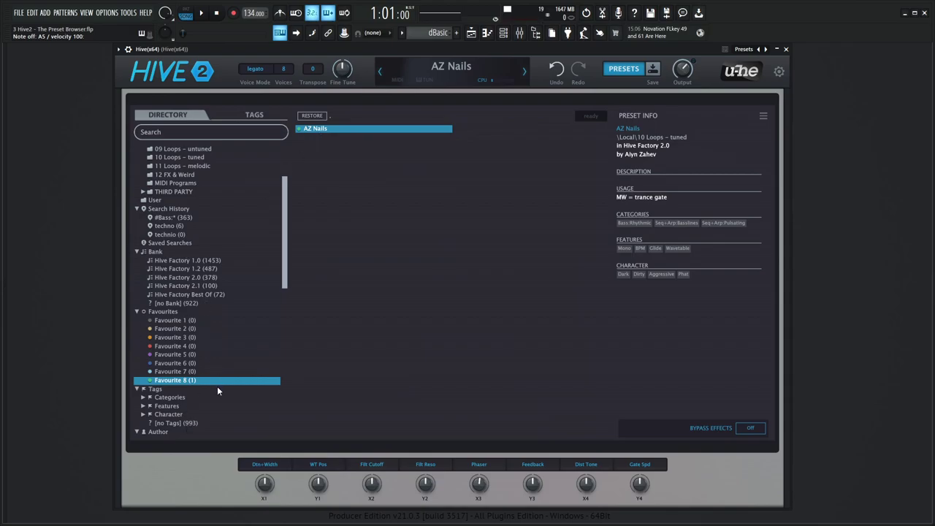
{"action": "right_click", "coordinate": [318, 130]}
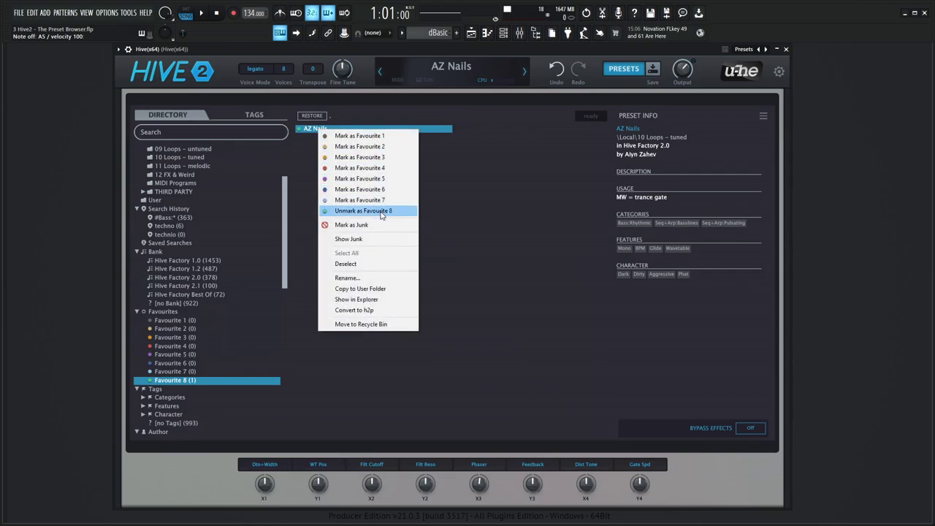
{"action": "left_click", "coordinate": [379, 211]}
{"action": "left_click", "coordinate": [200, 277]}
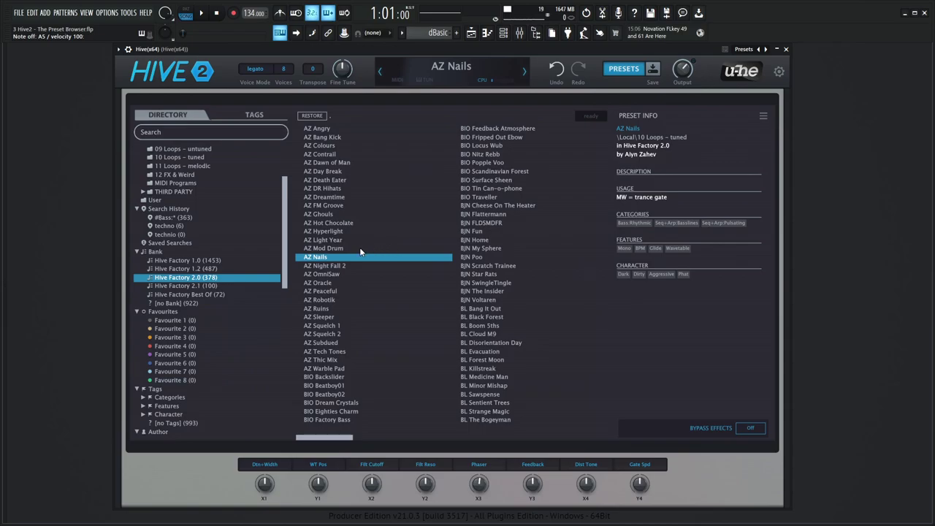
Step: Mark AZ Nails as junk, enable Show Junk, then unmark it as junk
{"action": "right_click", "coordinate": [328, 257]}
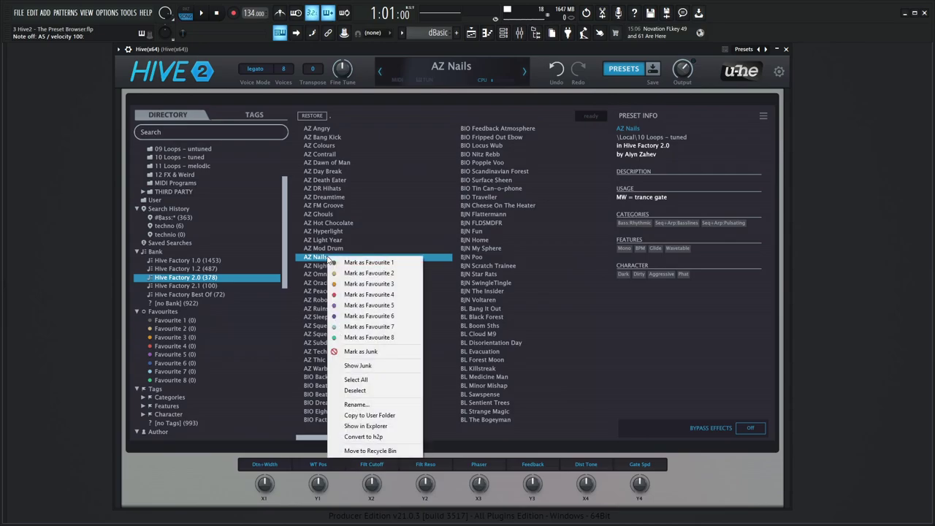
{"action": "left_click", "coordinate": [356, 351]}
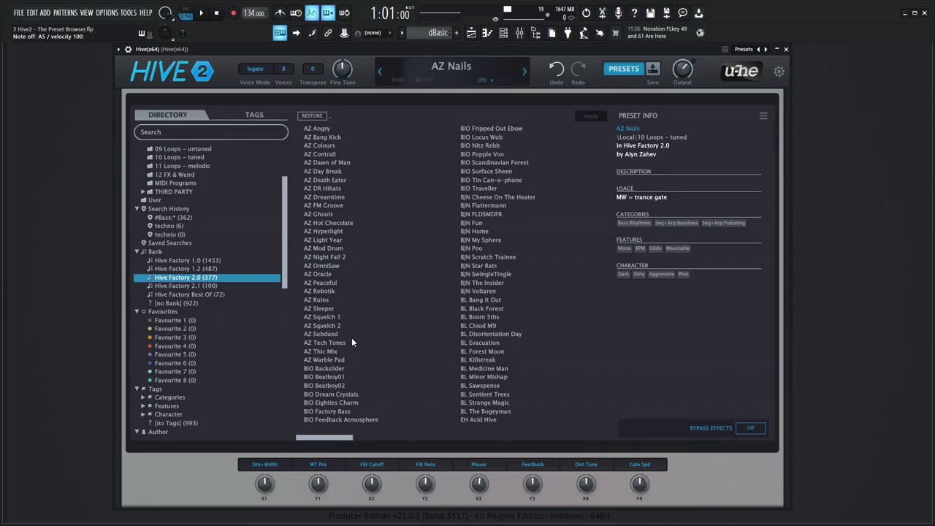
{"action": "right_click", "coordinate": [561, 272]}
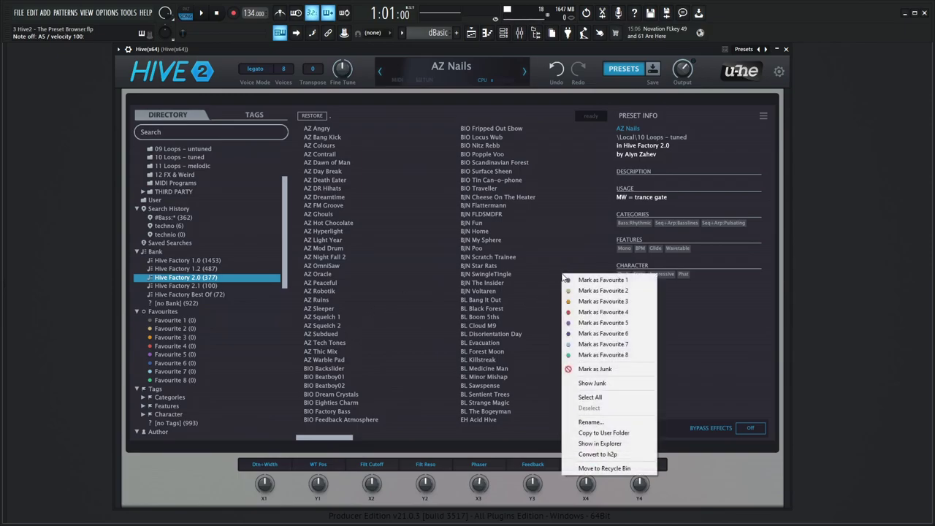
{"action": "left_click", "coordinate": [603, 383]}
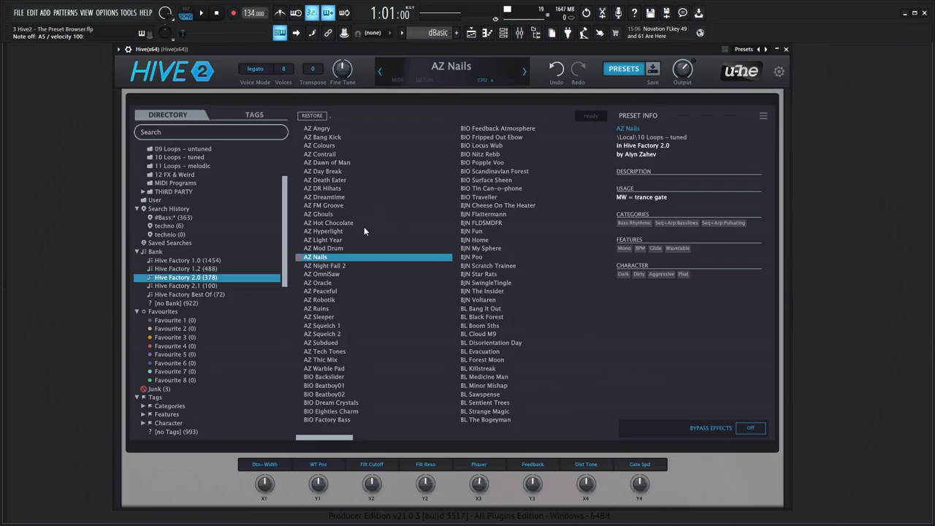
{"action": "left_click", "coordinate": [302, 266]}
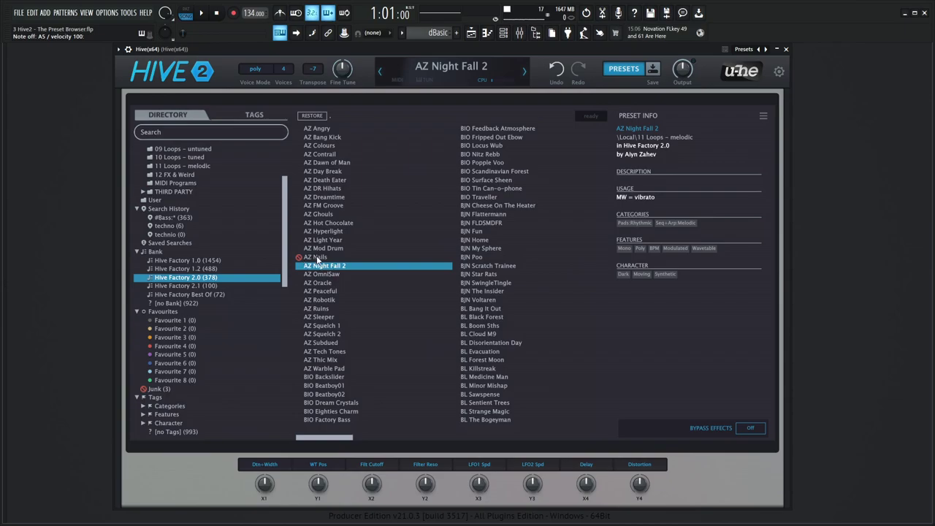
{"action": "left_click", "coordinate": [317, 258]}
{"action": "right_click", "coordinate": [320, 258]}
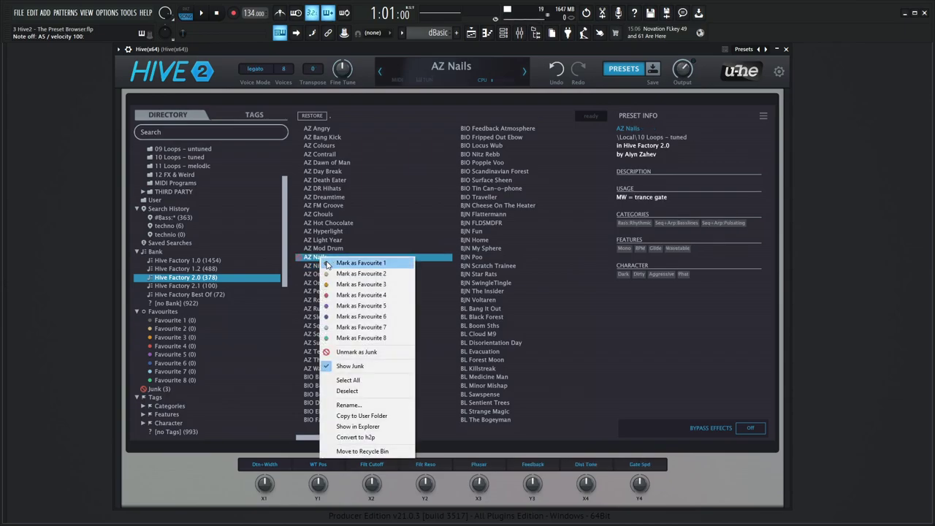
{"action": "left_click", "coordinate": [388, 353]}
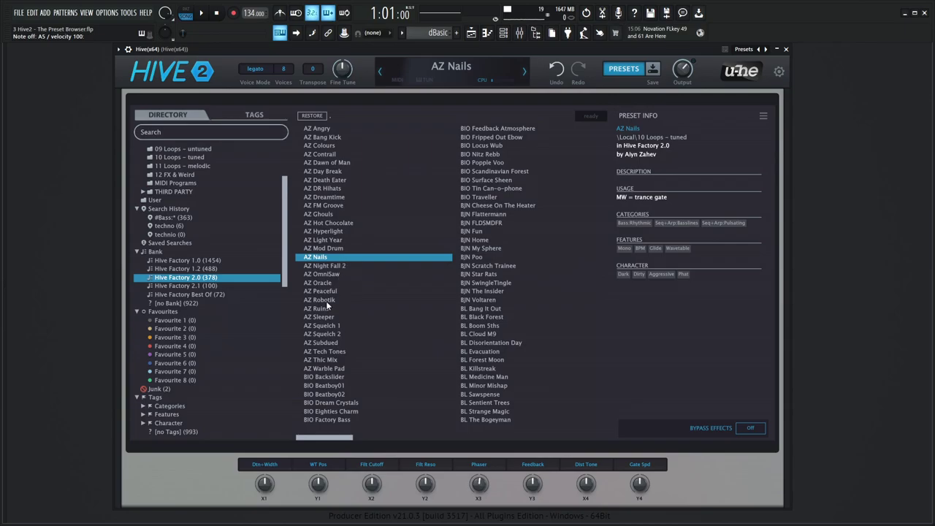
Step: Raise OSC1 unison to 4 and save the patch as 'Coolest Preset Ever'
{"action": "left_click", "coordinate": [628, 71]}
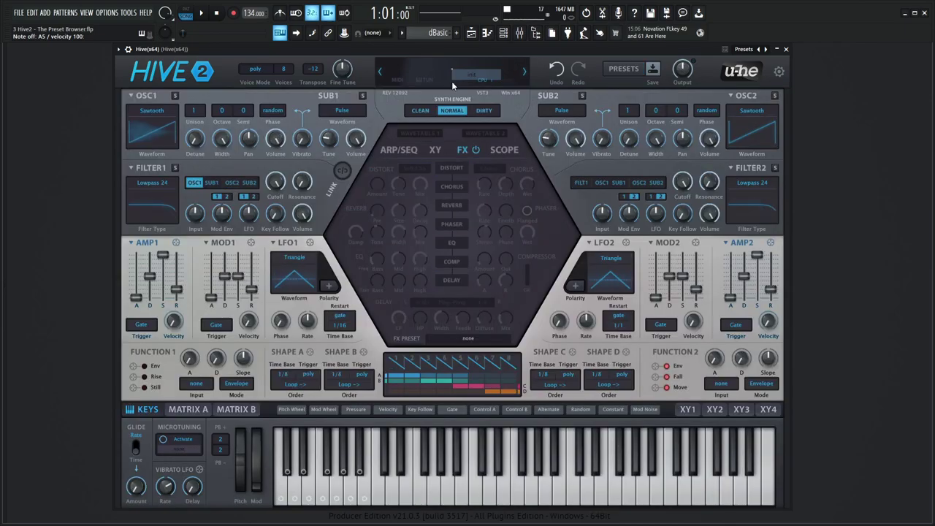
{"action": "scroll", "coordinate": [196, 117], "scroll_direction": "up", "scroll_amount": 3}
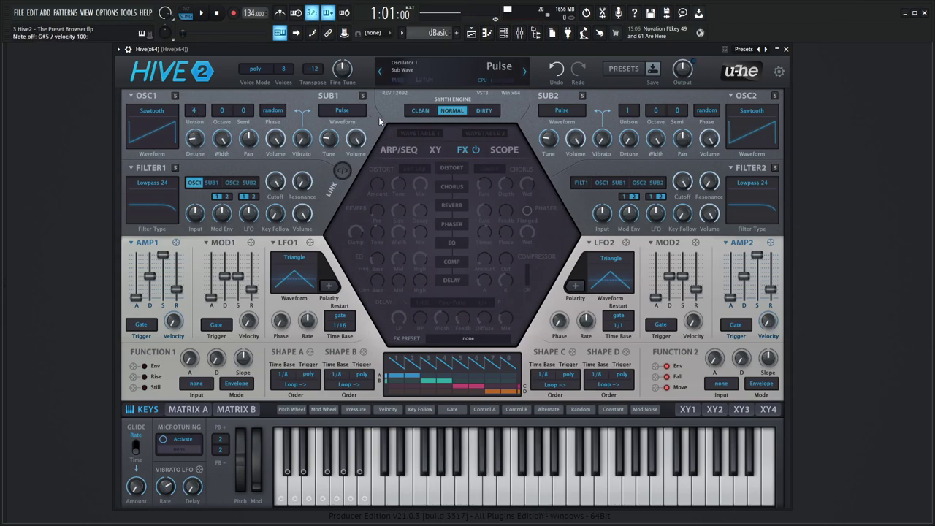
{"action": "left_click", "coordinate": [652, 70]}
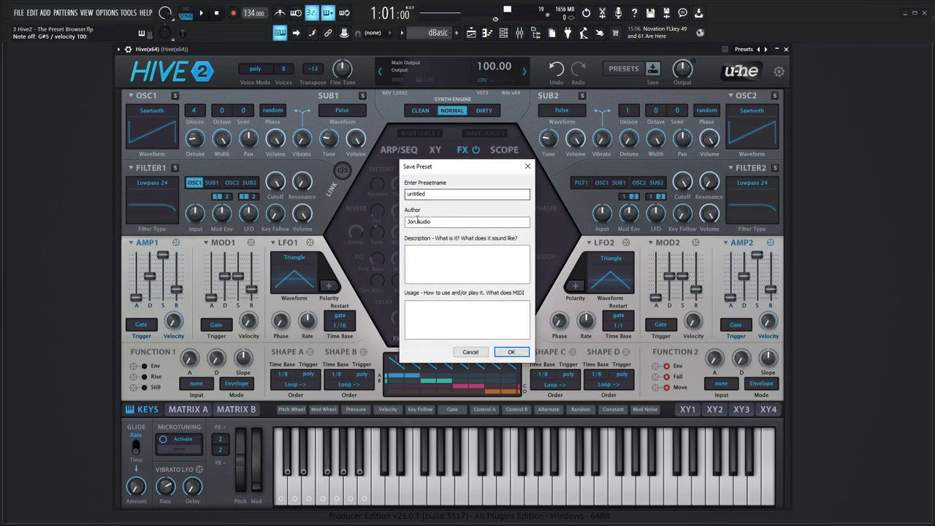
{"action": "type", "text": "Coole"}
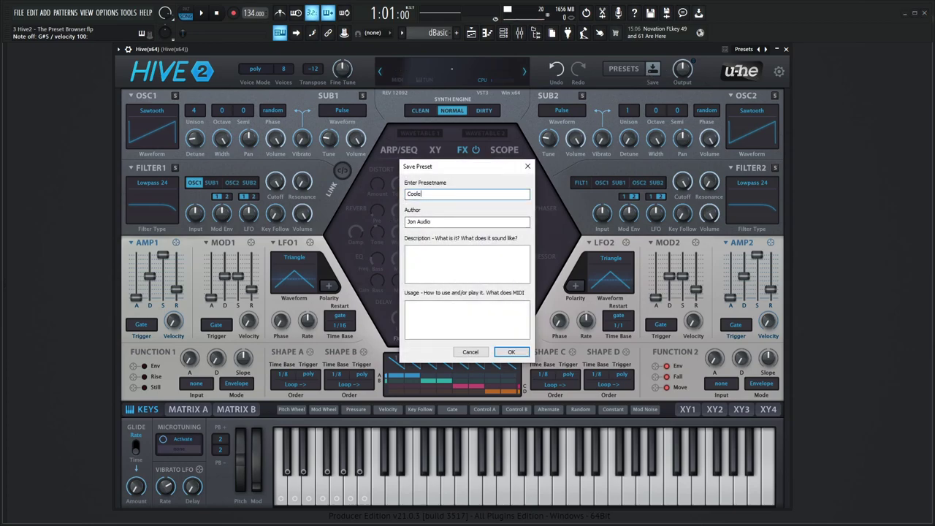
{"action": "type", "text": "st Preset Ever"}
{"action": "left_click", "coordinate": [511, 352]}
Step: Tag Coolest Preset Ever with category Leads:Digital, feature Poly and character Bright
{"action": "left_click", "coordinate": [621, 73]}
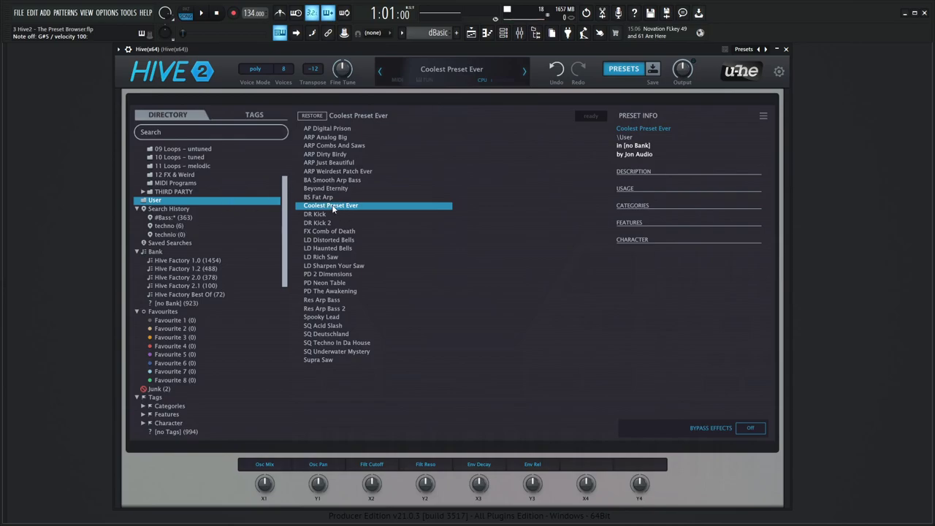
{"action": "left_click", "coordinate": [656, 74]}
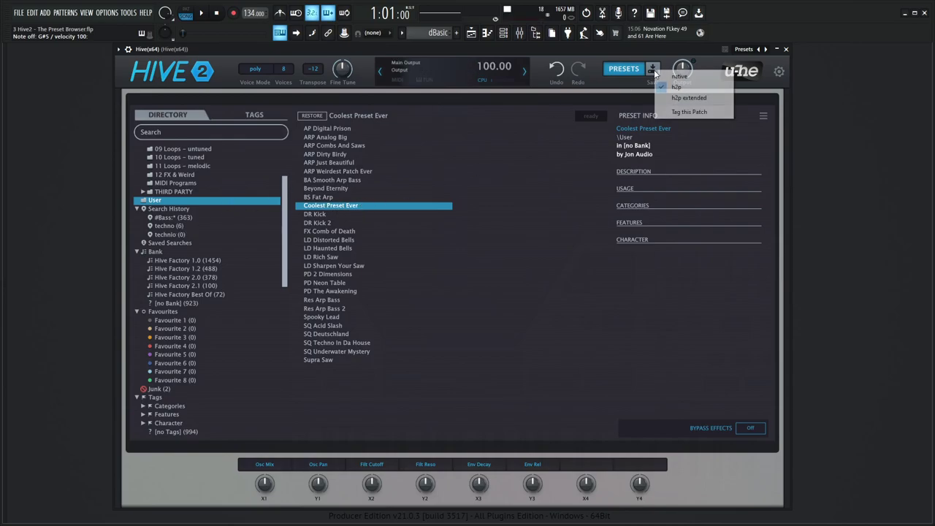
{"action": "left_click", "coordinate": [690, 113]}
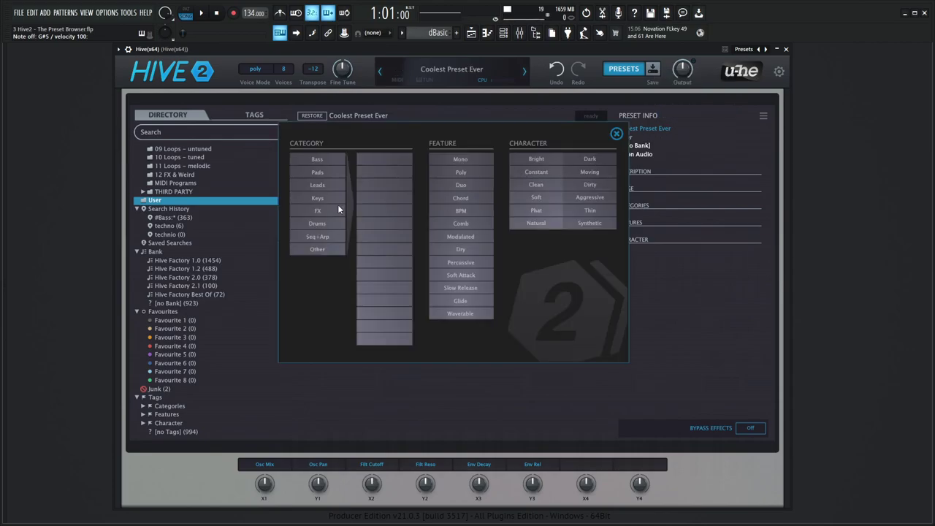
{"action": "mouse_move", "coordinate": [334, 239]}
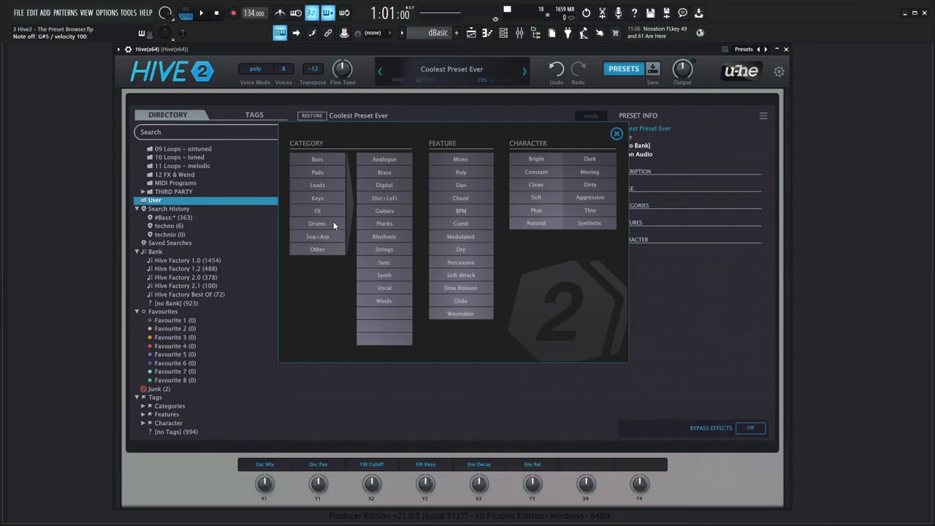
{"action": "left_click", "coordinate": [321, 184]}
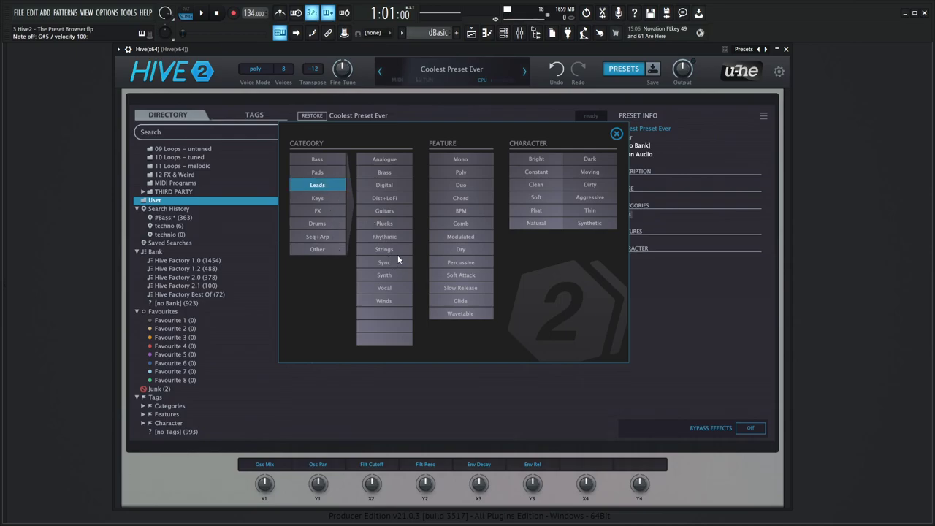
{"action": "left_click", "coordinate": [388, 186]}
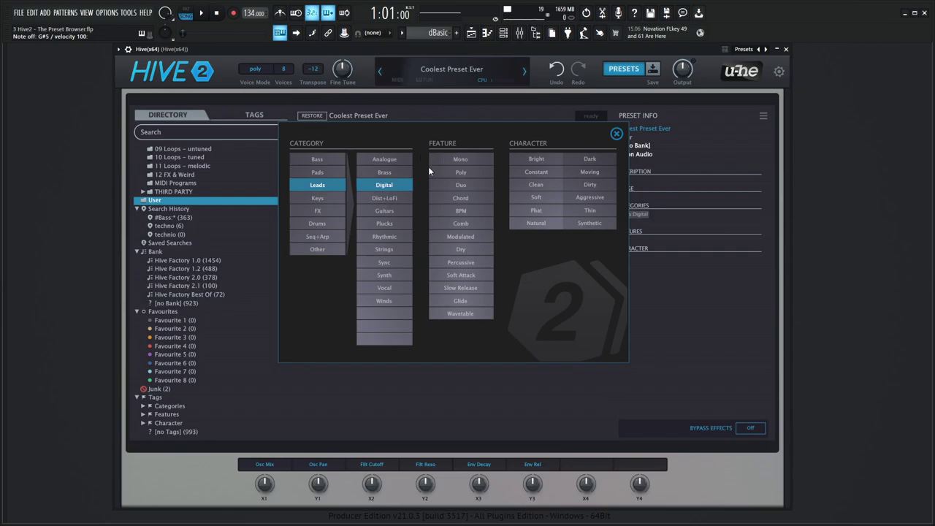
{"action": "left_click", "coordinate": [468, 171]}
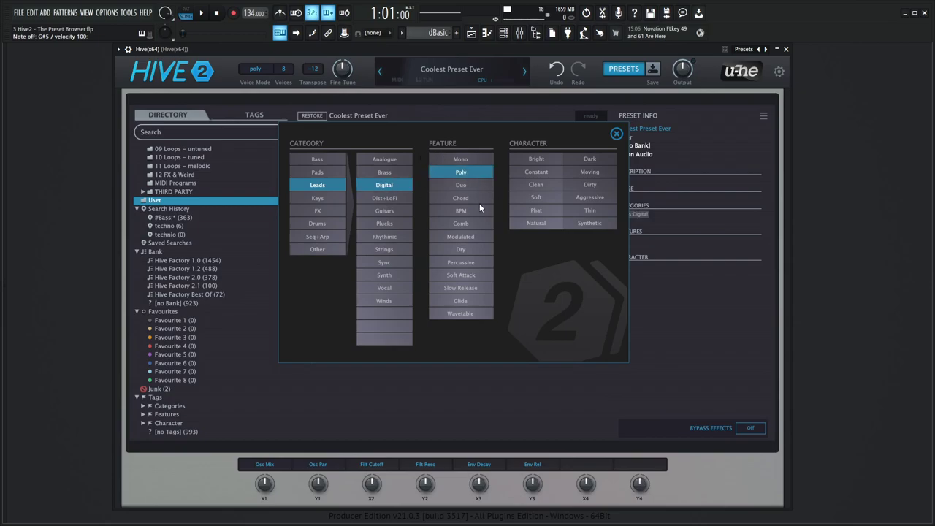
{"action": "left_click", "coordinate": [544, 158]}
{"action": "left_click", "coordinate": [617, 136]}
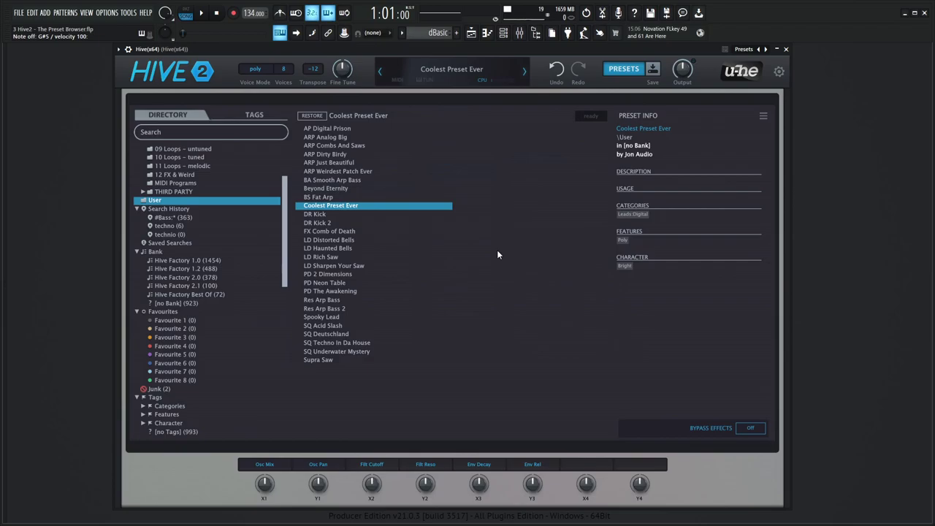
Step: Show the two junked presets, then list Howard Scarr's 480 presets from the Author section
{"action": "scroll", "coordinate": [184, 292], "scroll_direction": "down", "scroll_amount": 3}
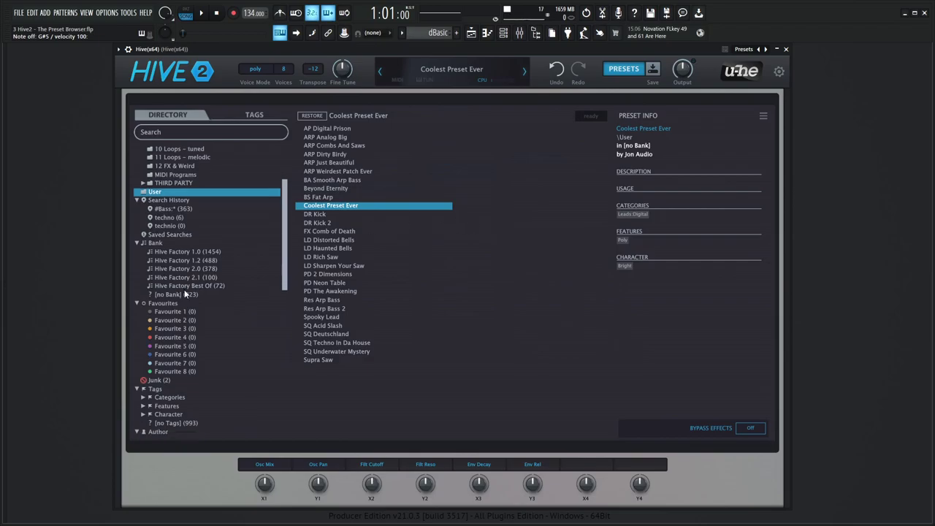
{"action": "left_click", "coordinate": [158, 328]}
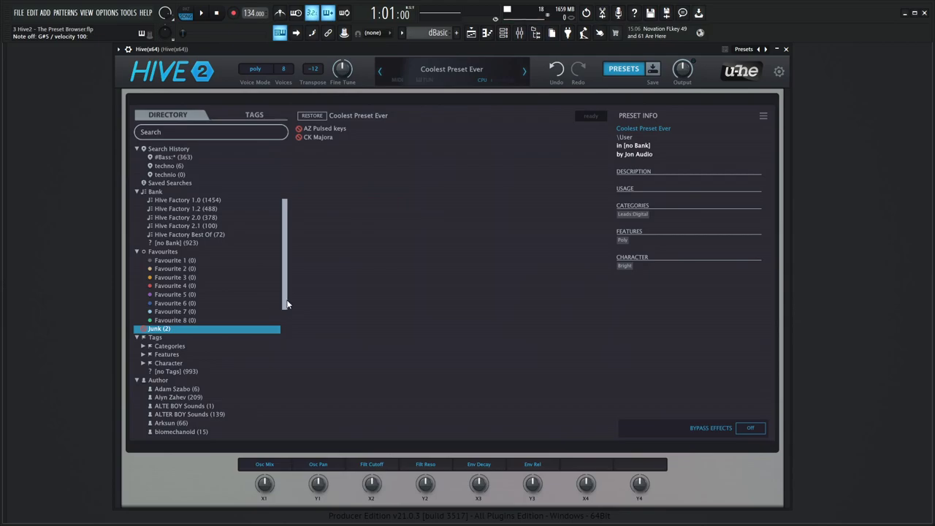
{"action": "scroll", "coordinate": [283, 311], "scroll_direction": "down", "scroll_amount": 1}
{"action": "scroll", "coordinate": [283, 310], "scroll_direction": "down", "scroll_amount": 3}
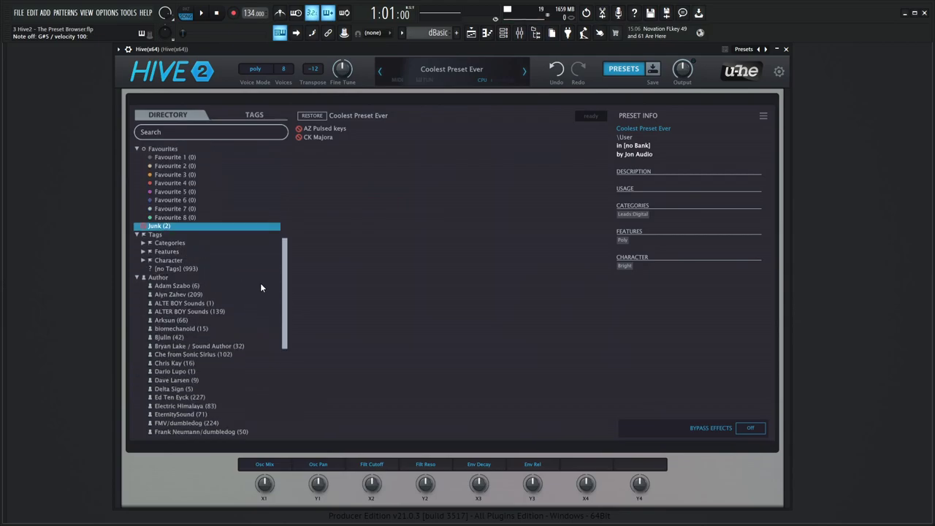
{"action": "left_click_drag", "start_coordinate": [284, 283], "coordinate": [285, 296]}
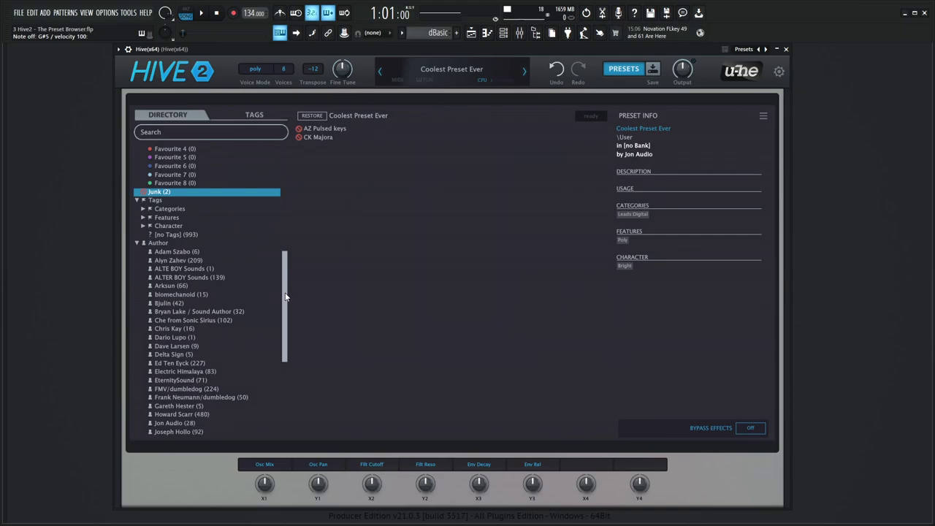
{"action": "left_click", "coordinate": [200, 415]}
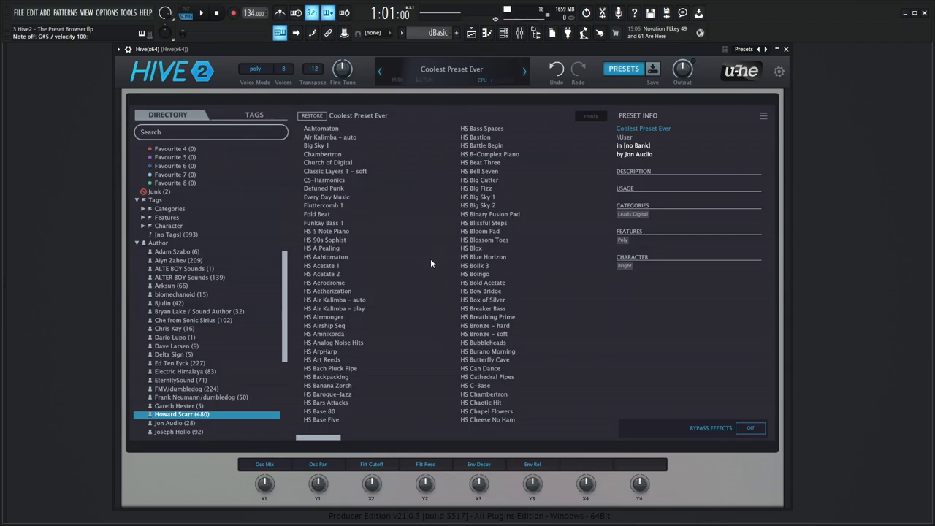
Step: Load HS Aahtomaton and view its right-click options without choosing any
{"action": "left_click", "coordinate": [335, 257]}
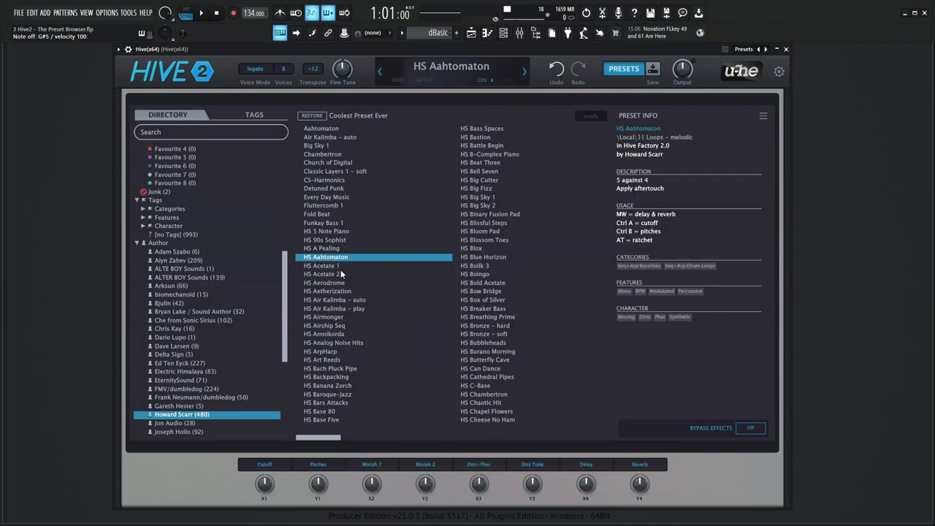
{"action": "right_click", "coordinate": [328, 259]}
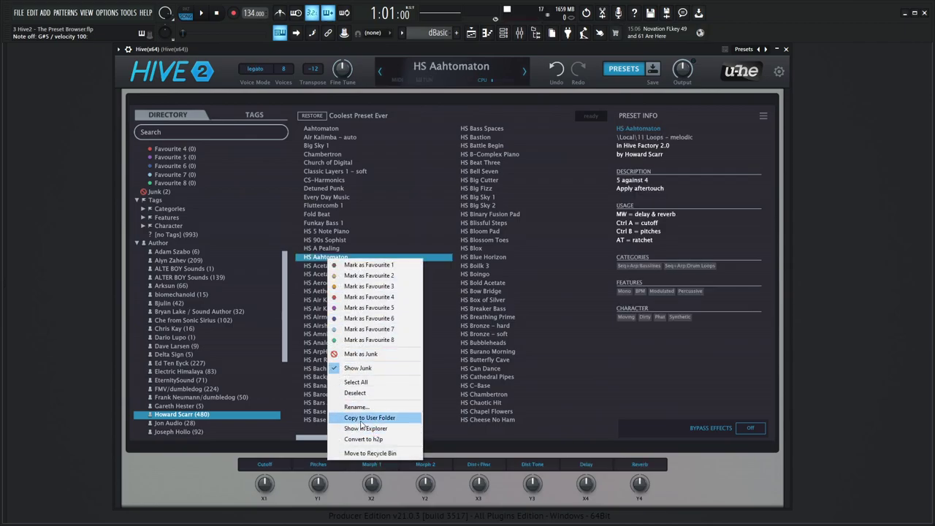
{"action": "left_click", "coordinate": [541, 52]}
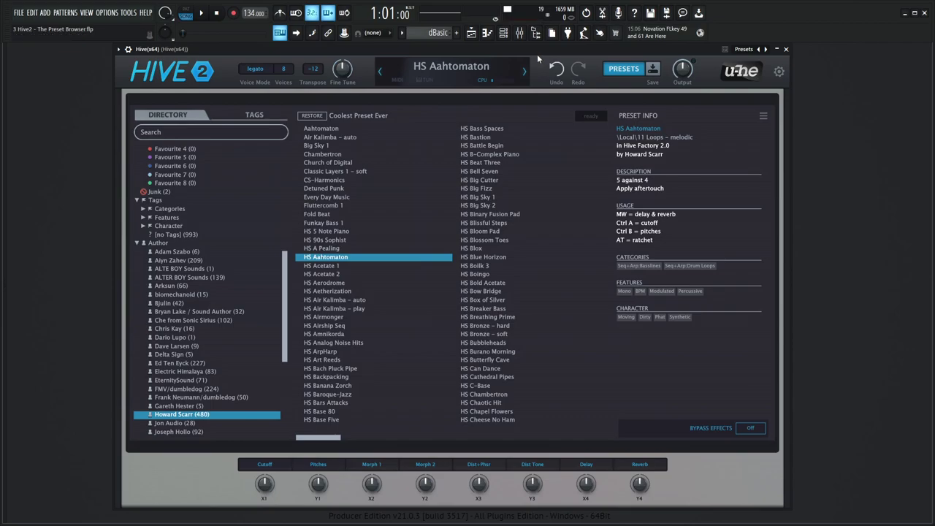
Step: Load an init patch, set oscillator 1 unison to 5 and lower Amp 1 sustain to 24
{"action": "left_click", "coordinate": [486, 73]}
{"action": "left_click", "coordinate": [488, 71]}
{"action": "left_click", "coordinate": [624, 70]}
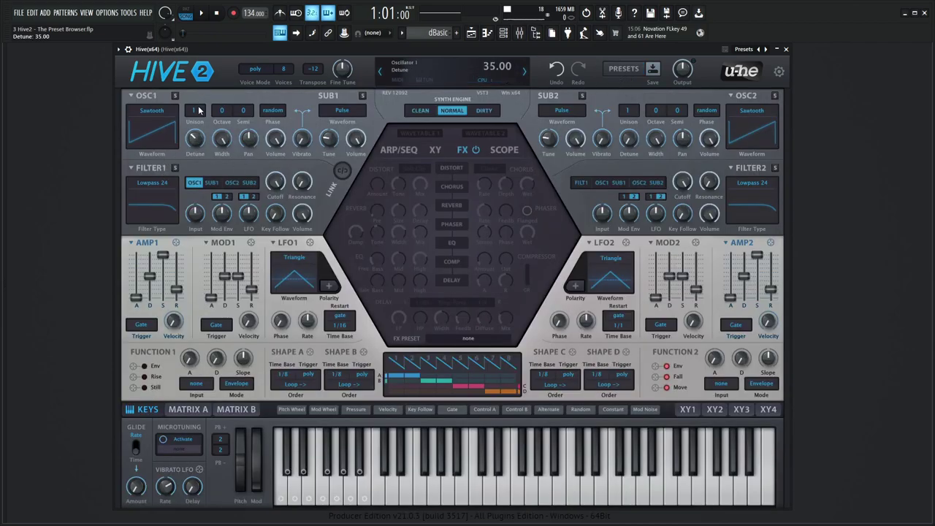
{"action": "scroll", "coordinate": [201, 111], "scroll_direction": "up", "scroll_amount": 4}
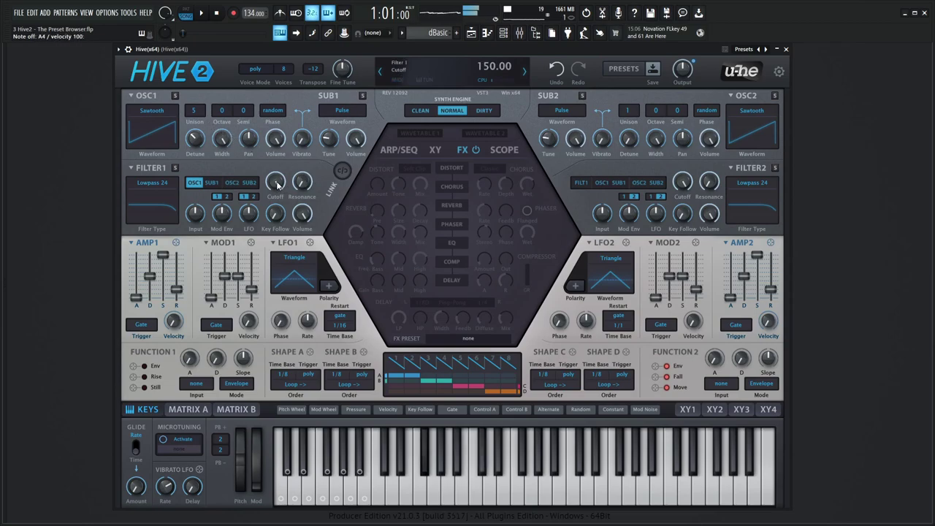
{"action": "left_click_drag", "start_coordinate": [162, 257], "coordinate": [172, 315]}
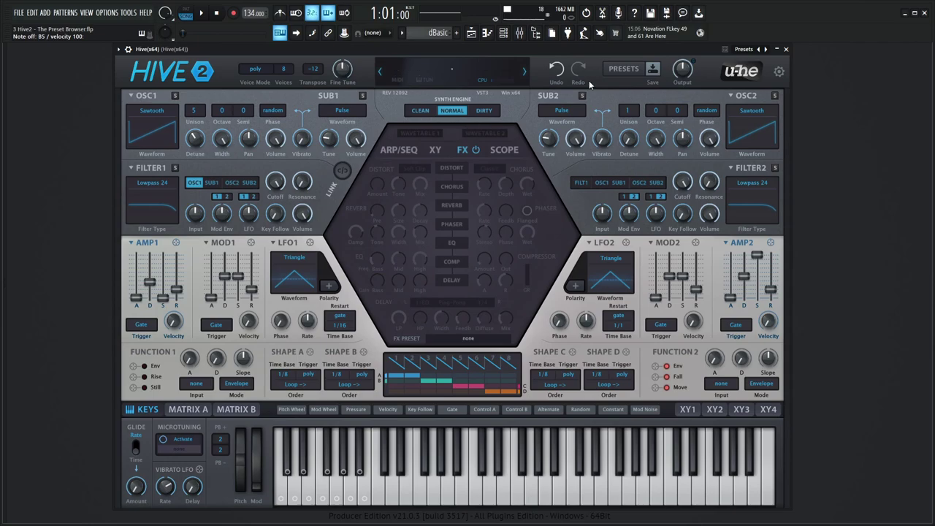
Step: Audition Detuned Punk and HS Bell Seven, then restore the edited init patch and close the browser
{"action": "left_click", "coordinate": [621, 71]}
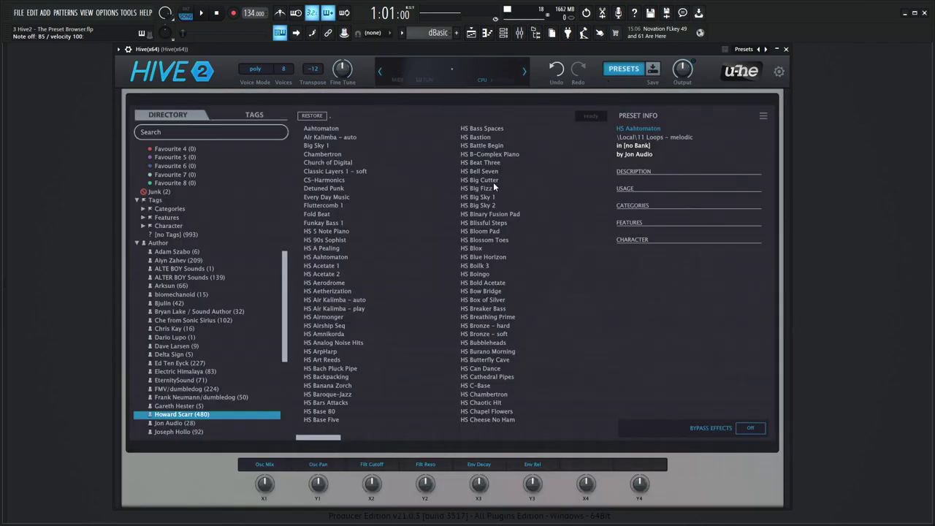
{"action": "left_click", "coordinate": [330, 189]}
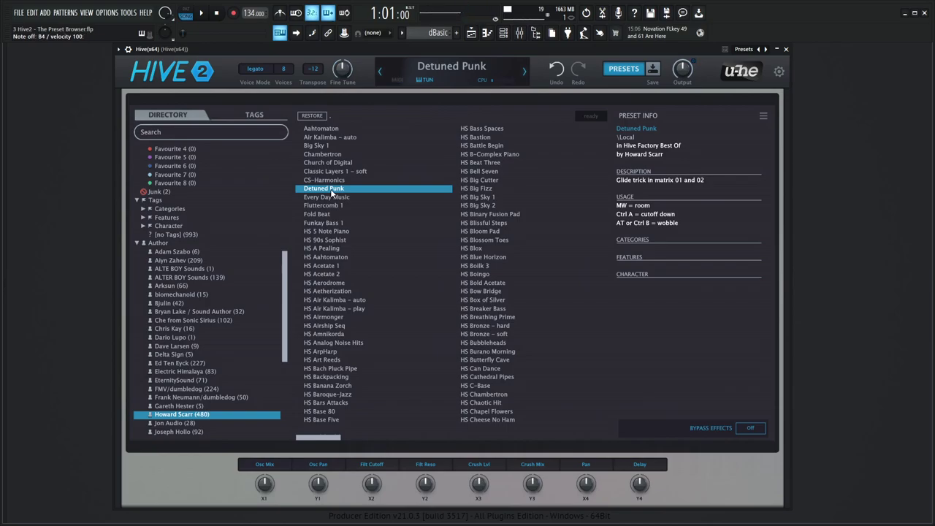
{"action": "left_click", "coordinate": [483, 171]}
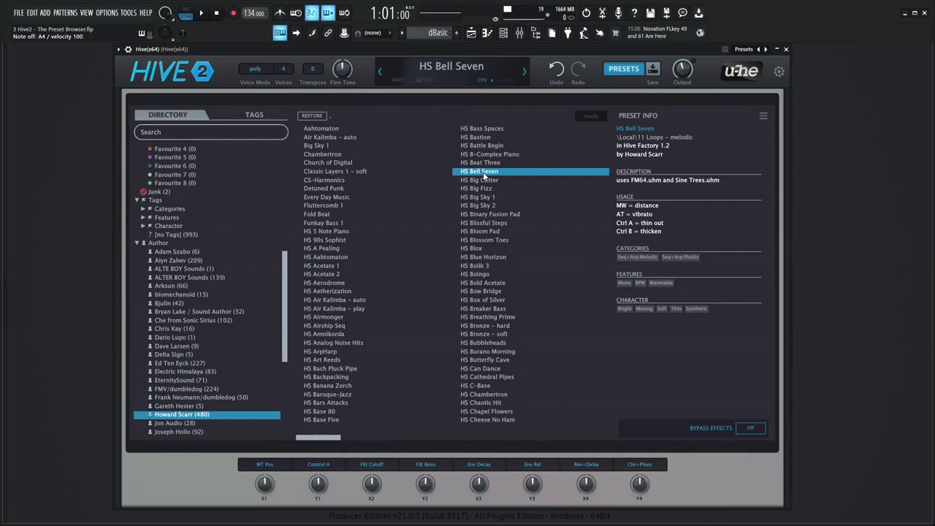
{"action": "left_click", "coordinate": [311, 116]}
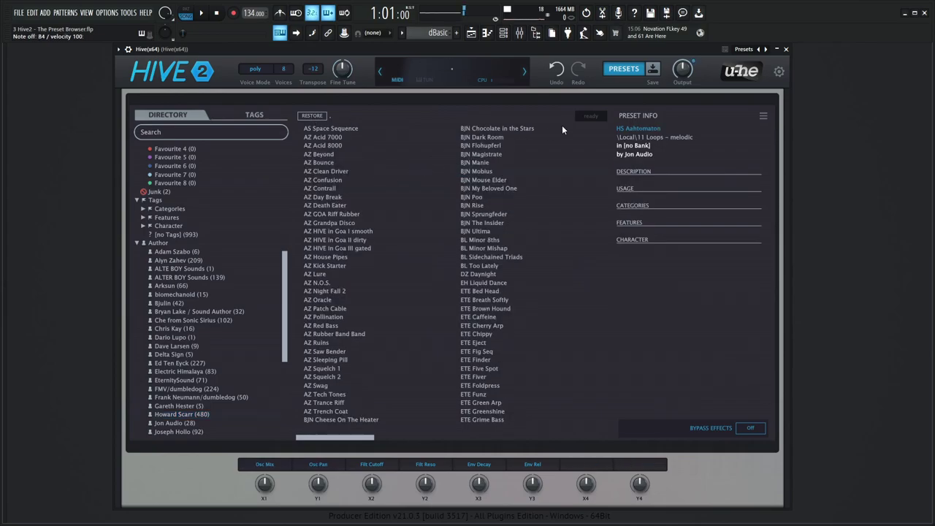
{"action": "left_click", "coordinate": [621, 70]}
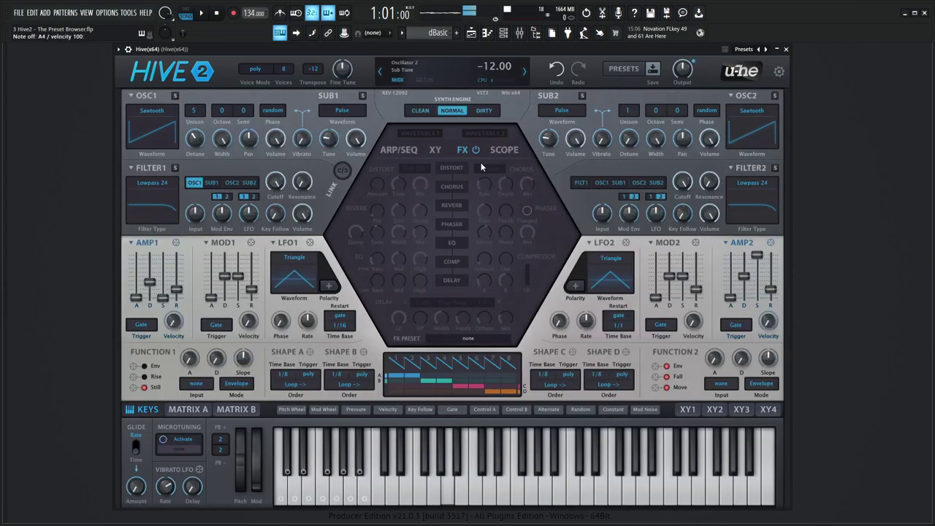
Step: Bring the preset browser back up, listing all presets in directory view
{"action": "left_click", "coordinate": [625, 71]}
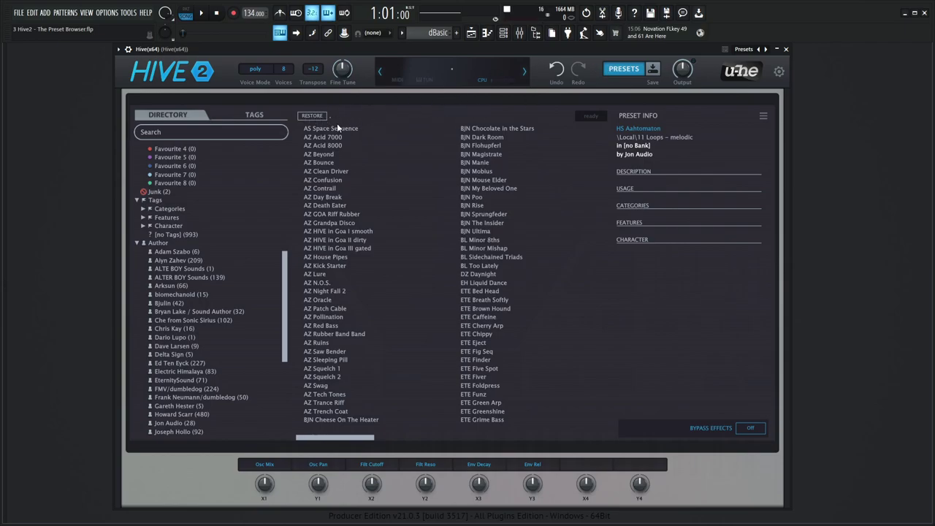
Step: Filter presets by the Pads tag, briefly narrowing to Brass then removing the Pads:Brass chip
{"action": "left_click", "coordinate": [254, 115]}
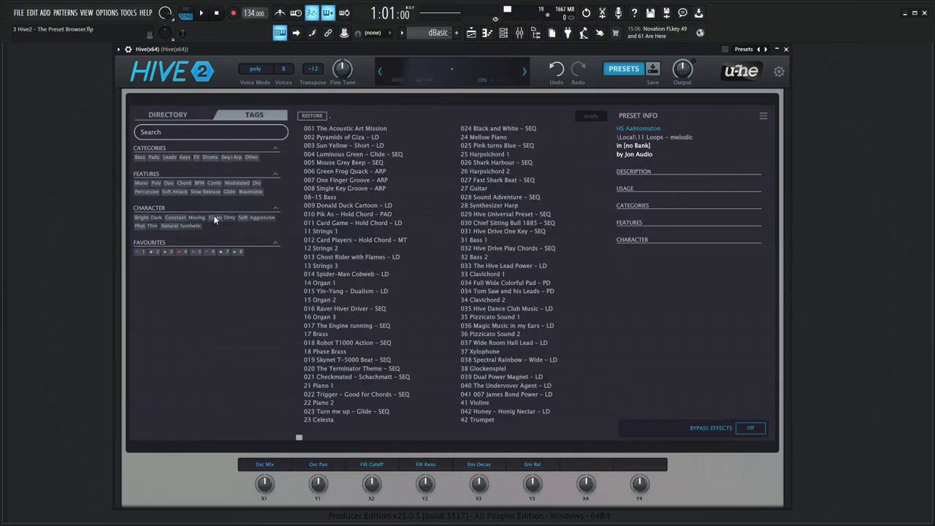
{"action": "left_click", "coordinate": [154, 157]}
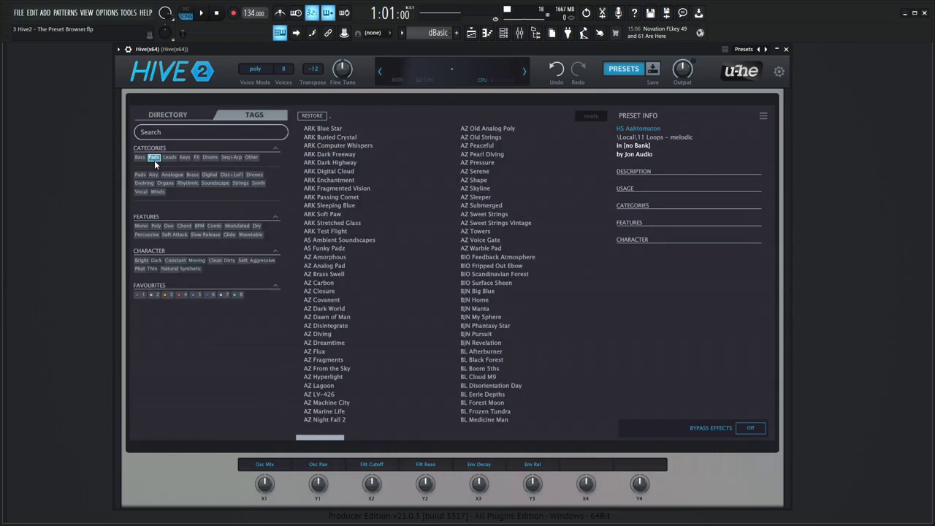
{"action": "left_click", "coordinate": [192, 174]}
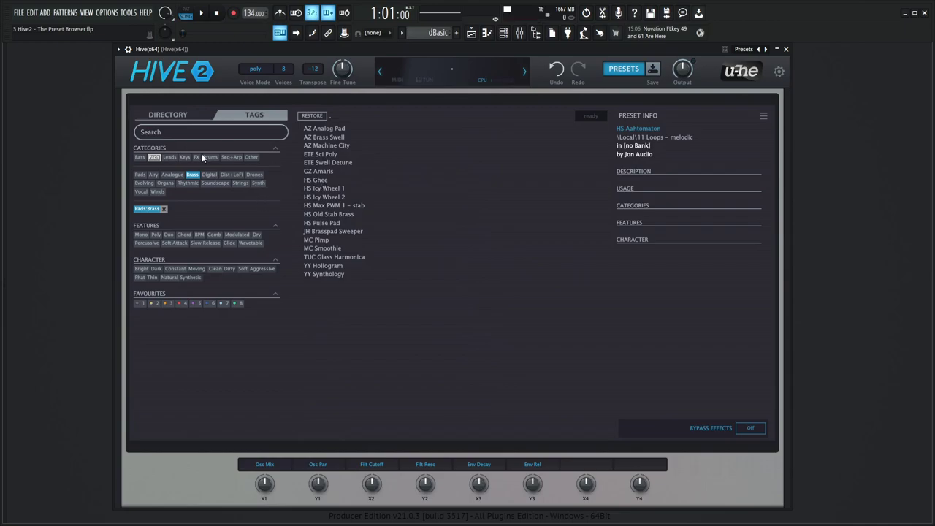
{"action": "left_click", "coordinate": [164, 209]}
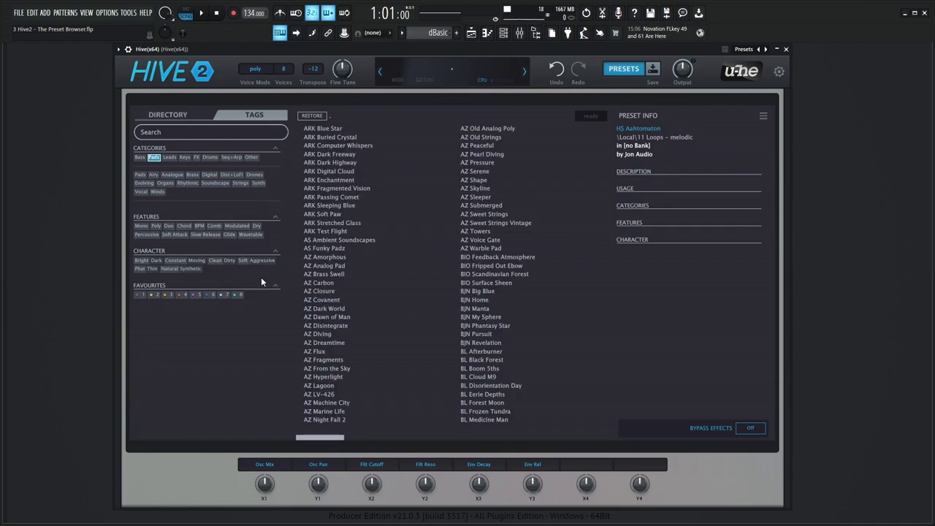
Step: Switch the browser back to directory view and close it to the synth panel
{"action": "left_click", "coordinate": [625, 70]}
{"action": "left_click", "coordinate": [625, 70]}
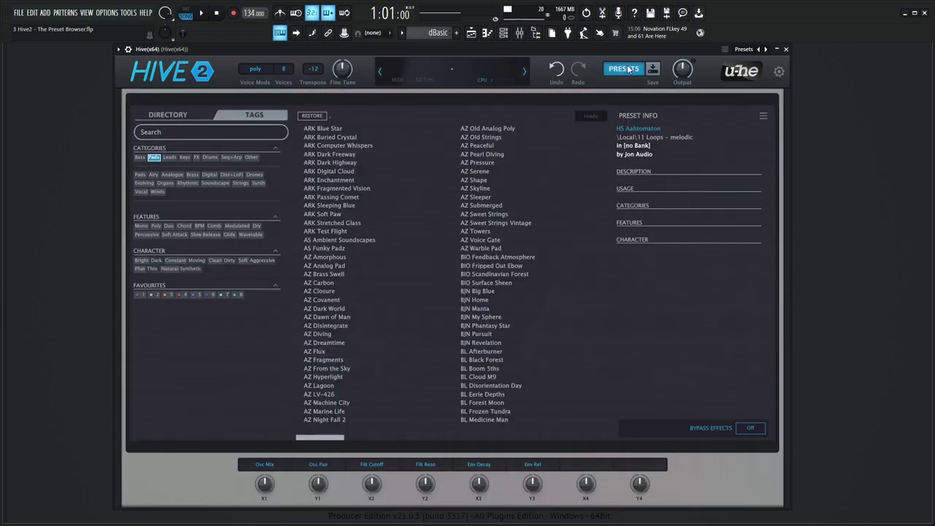
{"action": "left_click", "coordinate": [205, 118]}
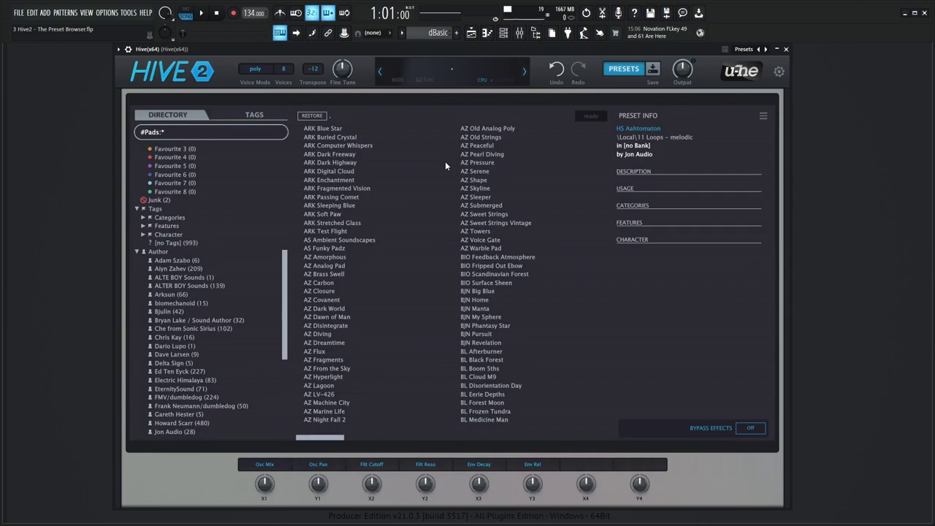
{"action": "left_click", "coordinate": [617, 70]}
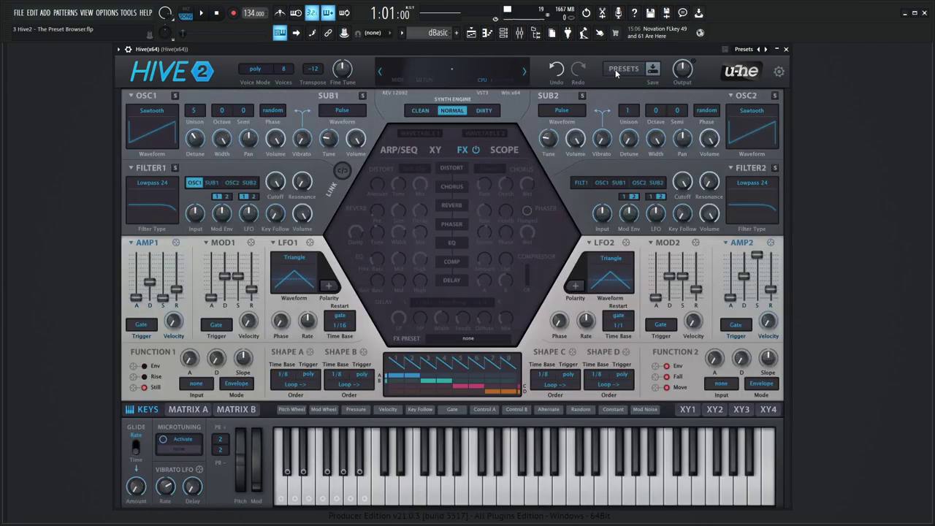